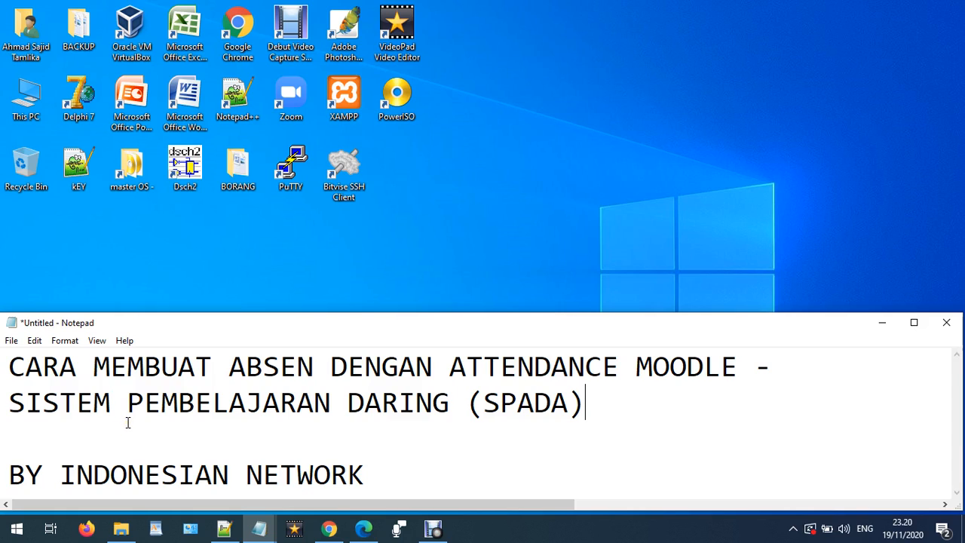
Switch to Chrome and look through the JTI1750 course page, from the existing Attendance activity down to the last meeting section
{"action": "left_click", "coordinate": [329, 528]}
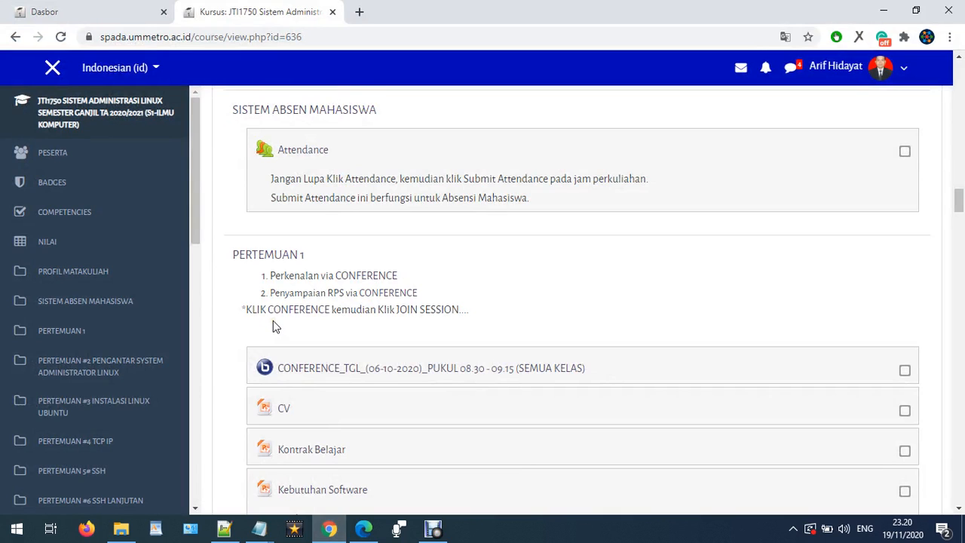
{"action": "left_click", "coordinate": [331, 253]}
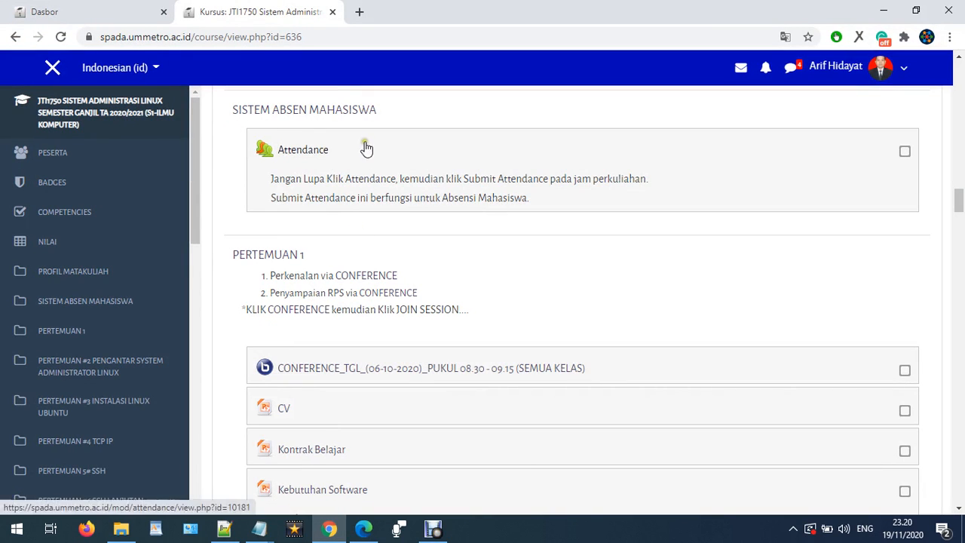
{"action": "left_click", "coordinate": [388, 123]}
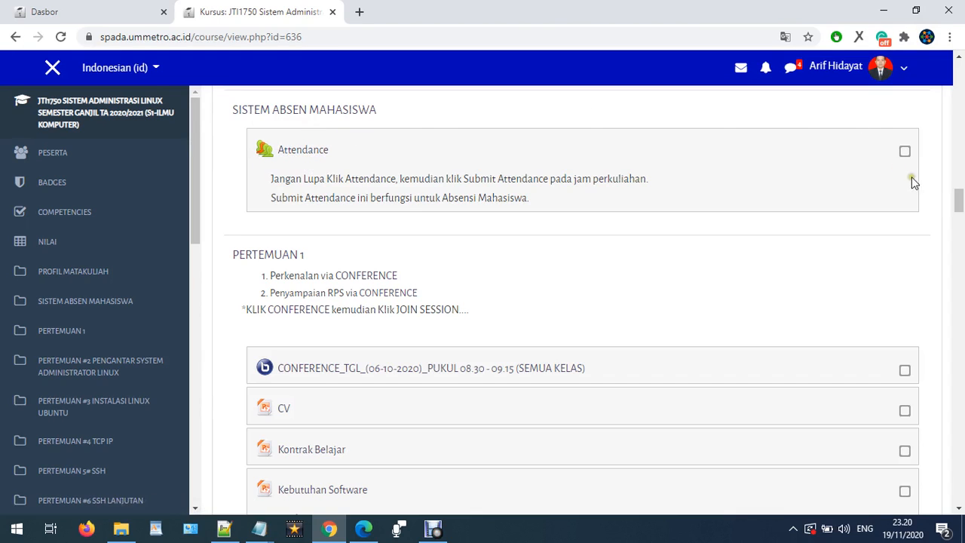
{"action": "mouse_move", "coordinate": [960, 199]}
{"action": "left_mouse_down"}
{"action": "mouse_move", "coordinate": [960, 277]}
{"action": "mouse_move", "coordinate": [961, 128]}
{"action": "mouse_move", "coordinate": [961, 196]}
{"action": "left_mouse_up"}
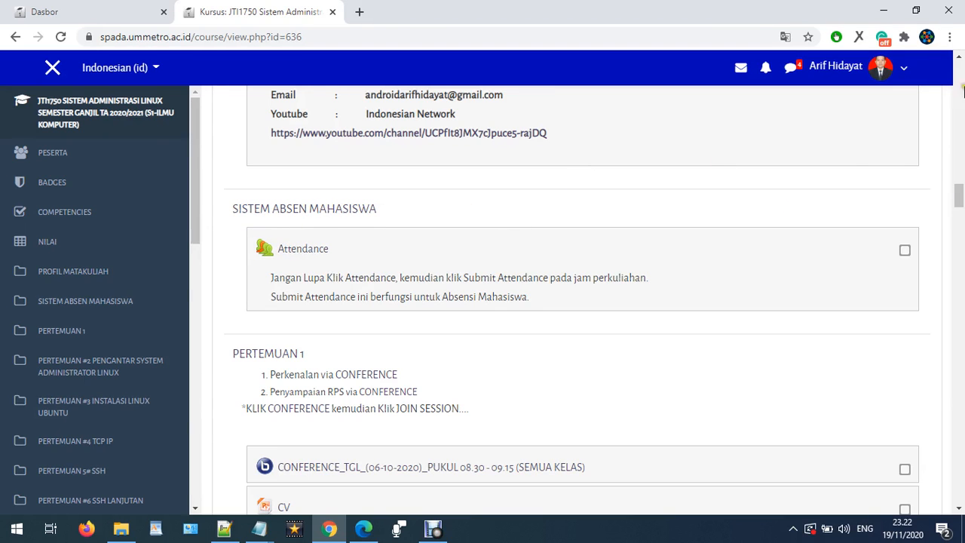
{"action": "left_click_drag", "start_coordinate": [958, 195], "coordinate": [959, 497]}
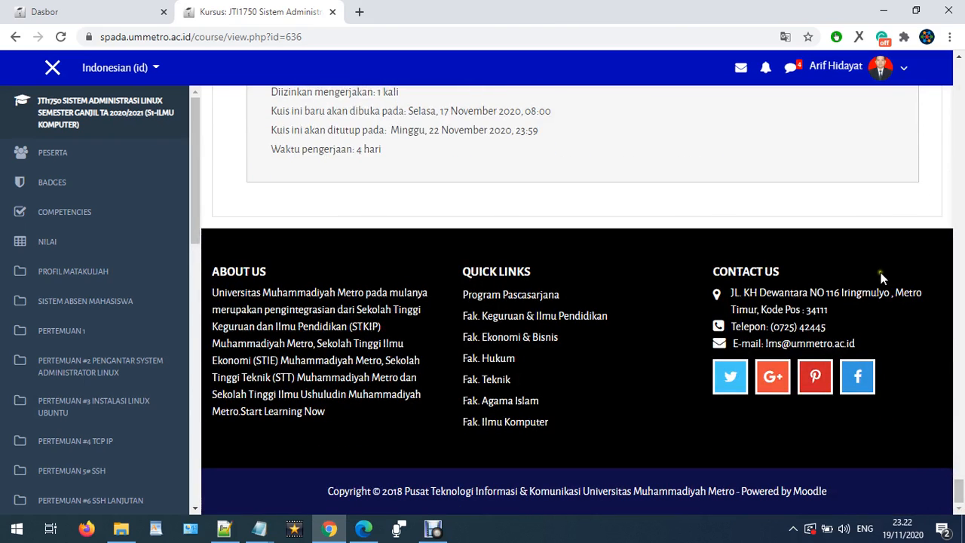
{"action": "scroll", "coordinate": [875, 279], "scroll_direction": "up", "scroll_amount": 2}
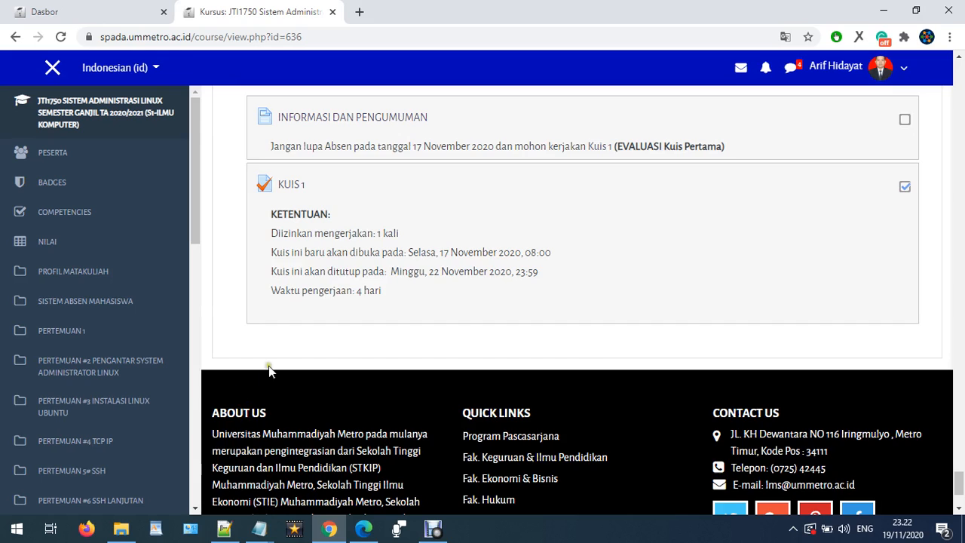
{"action": "scroll", "coordinate": [269, 366], "scroll_direction": "up", "scroll_amount": 1}
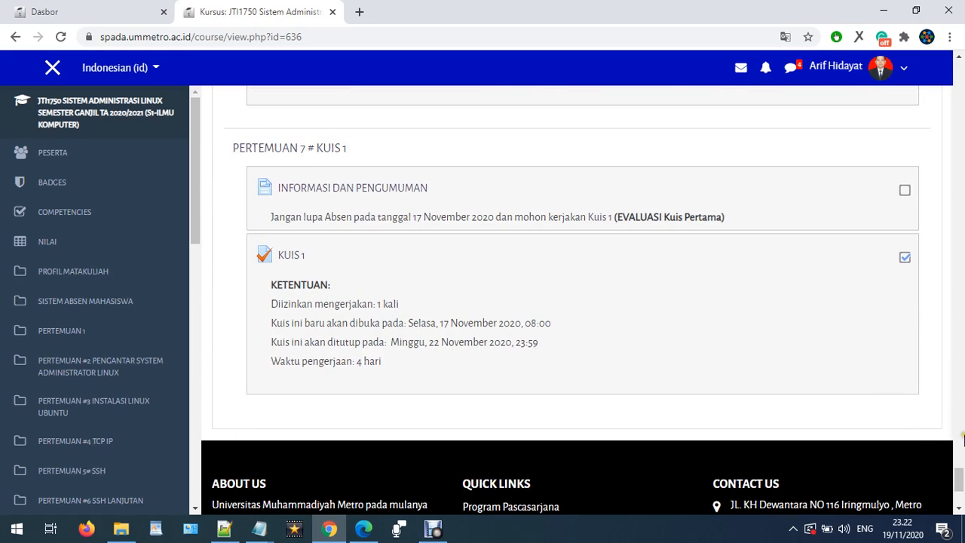
Turn on editing mode for the JTI1750 Sistem Administrasi Linux course
{"action": "left_click_drag", "start_coordinate": [961, 475], "coordinate": [943, 68]}
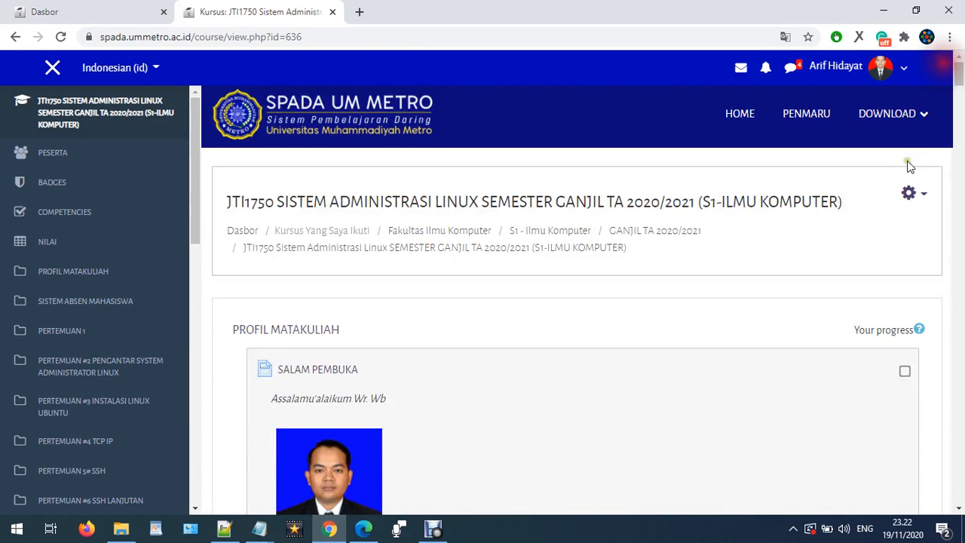
{"action": "left_click", "coordinate": [921, 195]}
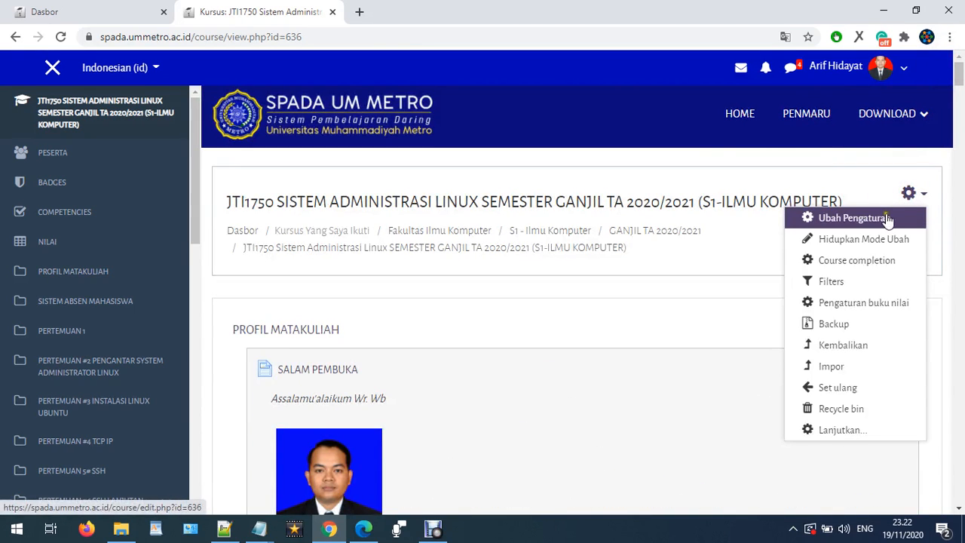
{"action": "left_click", "coordinate": [864, 240]}
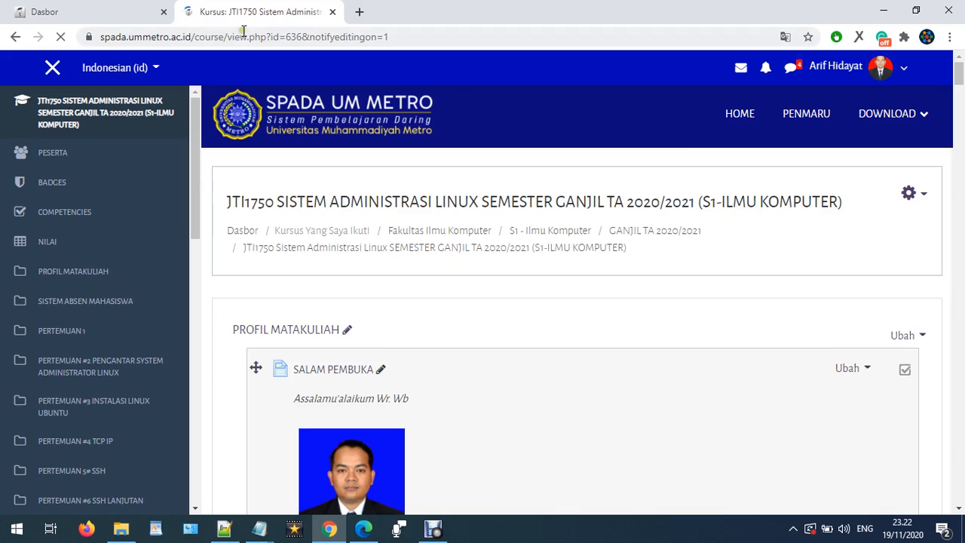
{"action": "left_click", "coordinate": [158, 69]}
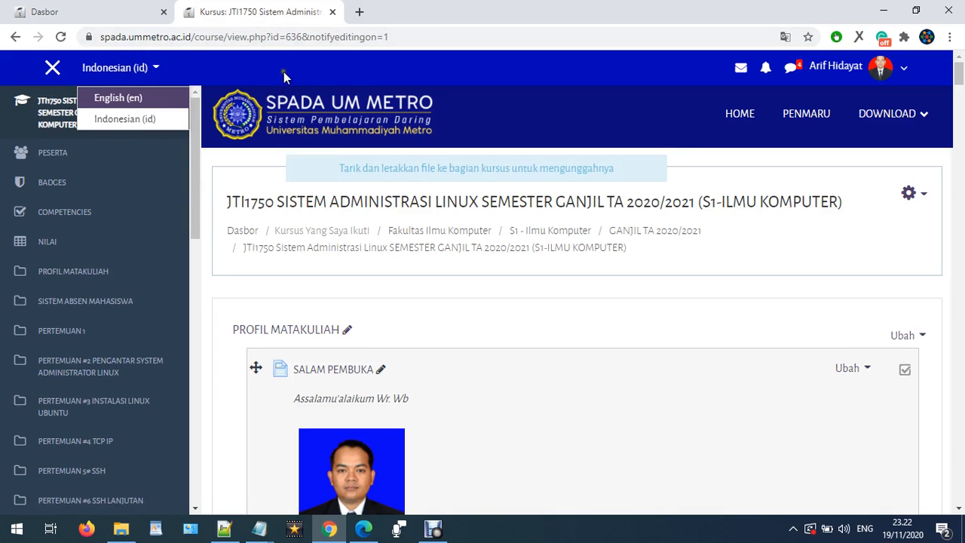
{"action": "left_click", "coordinate": [579, 80]}
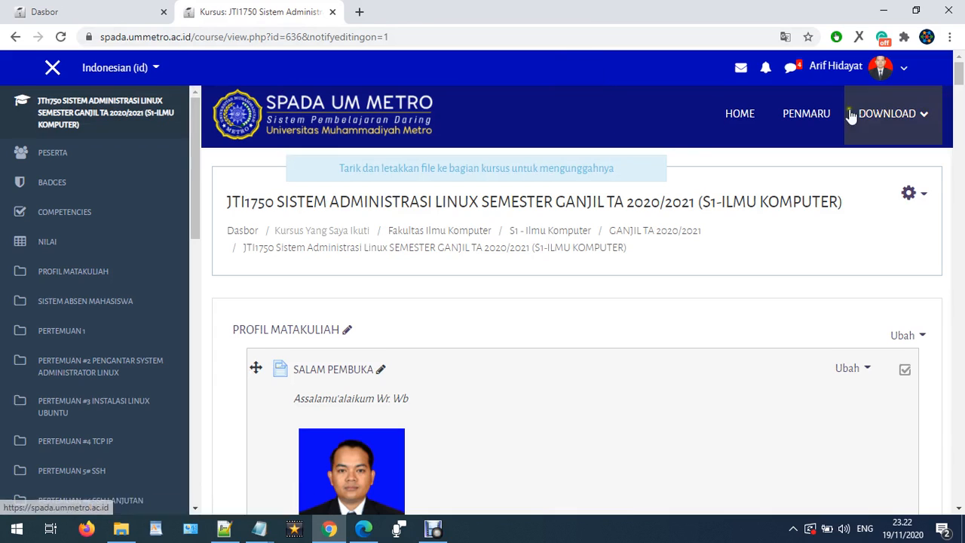
Add one new topic after the last section of the course
{"action": "left_click", "coordinate": [959, 128]}
{"action": "left_click_drag", "start_coordinate": [959, 117], "coordinate": [952, 489]}
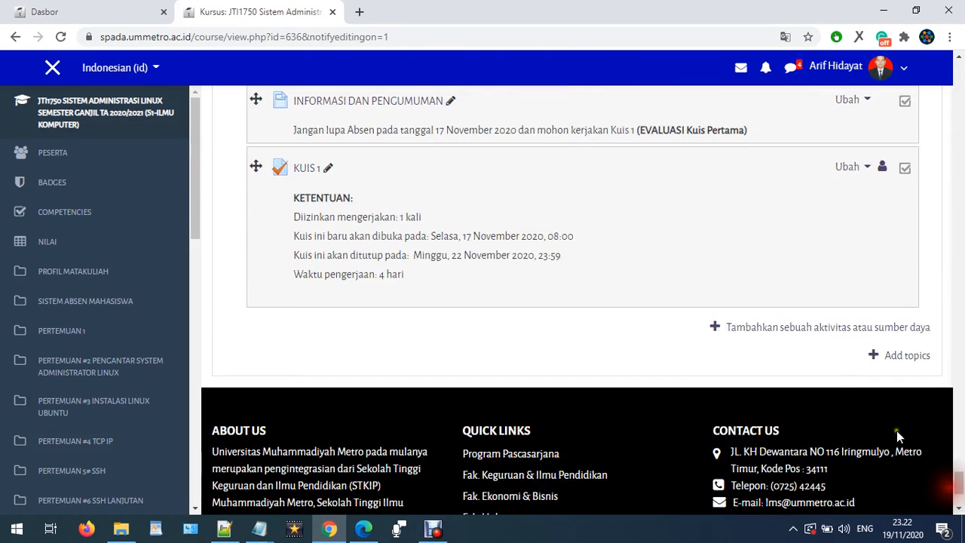
{"action": "left_click", "coordinate": [918, 361]}
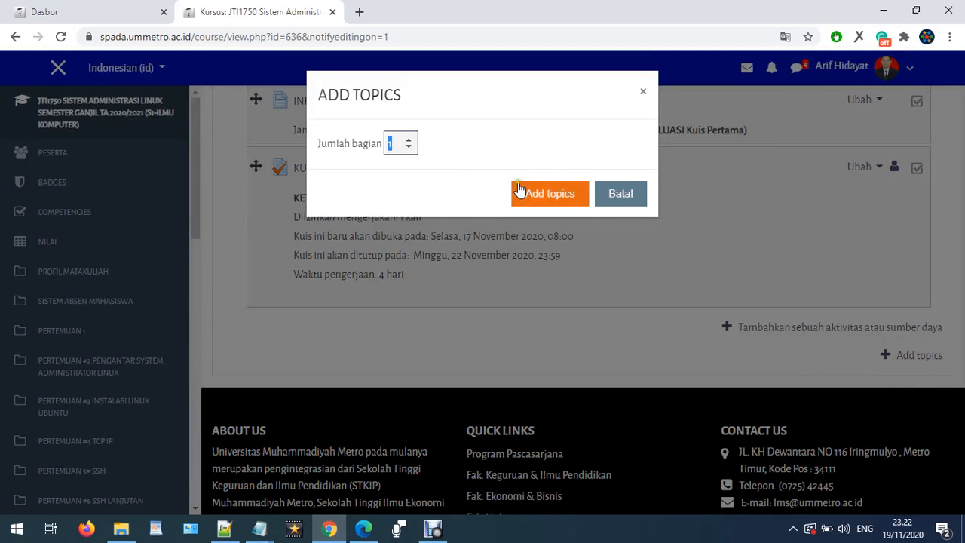
{"action": "left_click", "coordinate": [550, 196]}
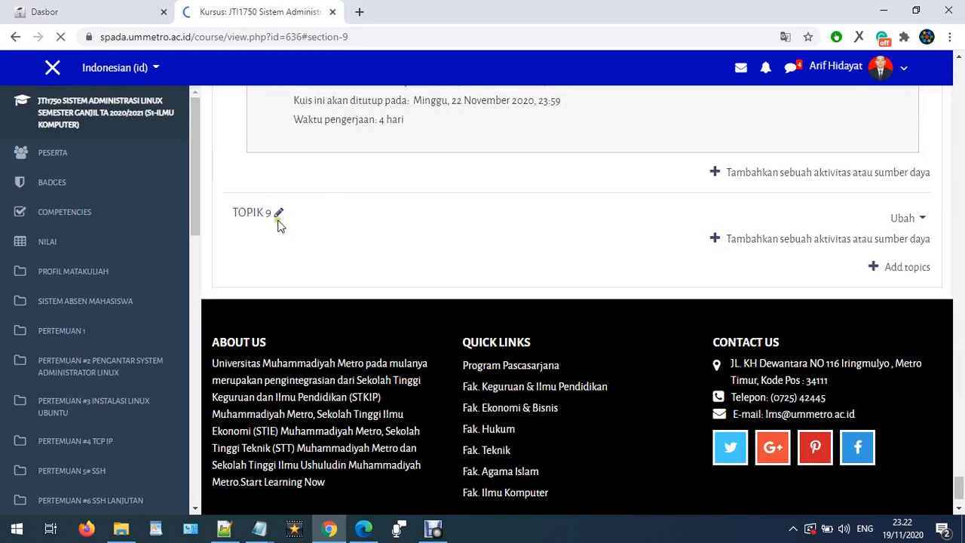
Rename the newly added topic as TEMPAT MAHASISWA
{"action": "left_click", "coordinate": [280, 144]}
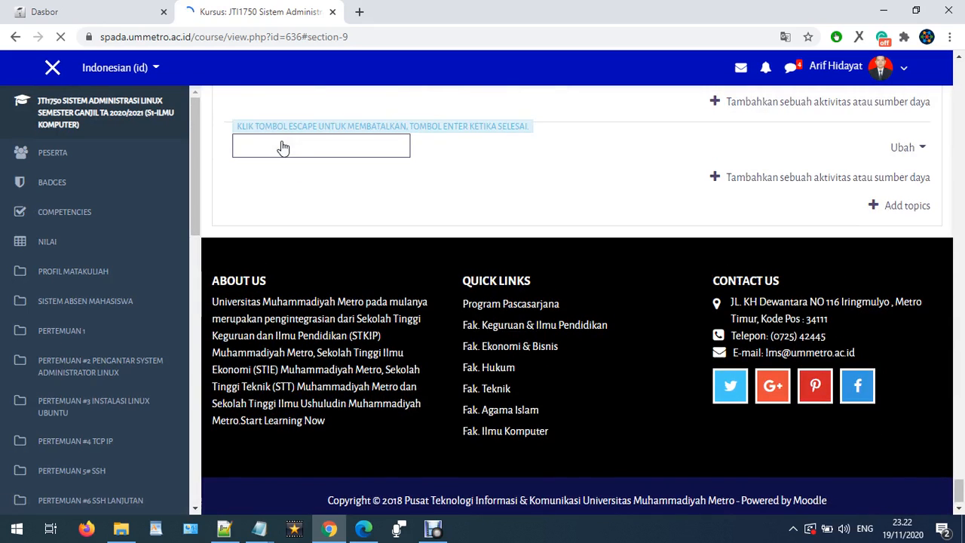
{"action": "type", "text": "TEMPA"}
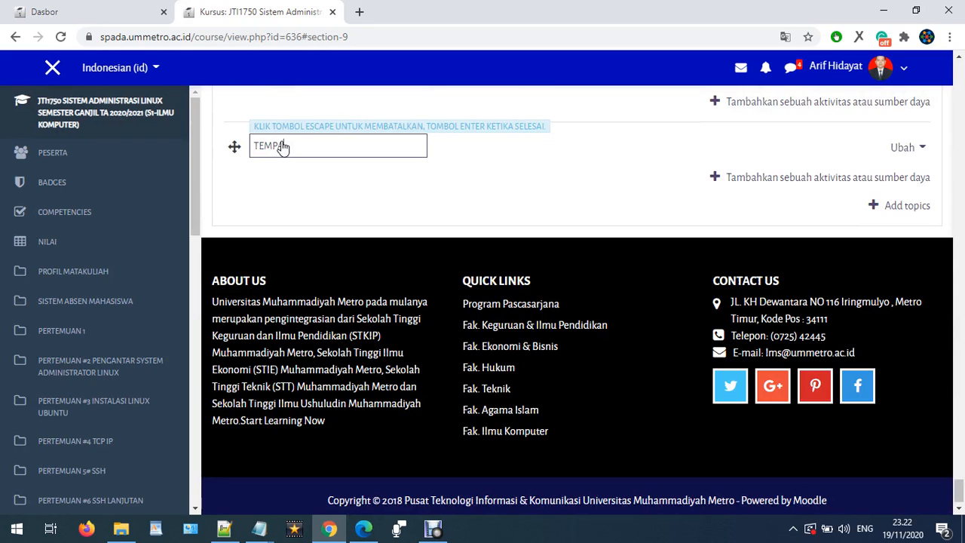
{"action": "type", "text": "T MAHASISWA"}
{"action": "key", "text": "Return"}
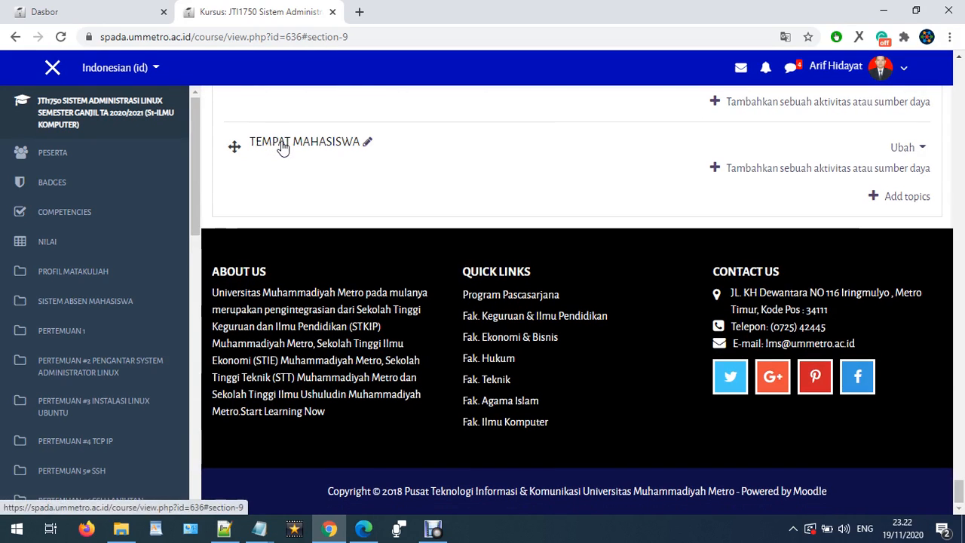
Insert the word ABSEN into the new topic's title so it reads TEMPAT ABSEN MAHASISWA
{"action": "scroll", "coordinate": [281, 158], "scroll_direction": "up", "scroll_amount": 2}
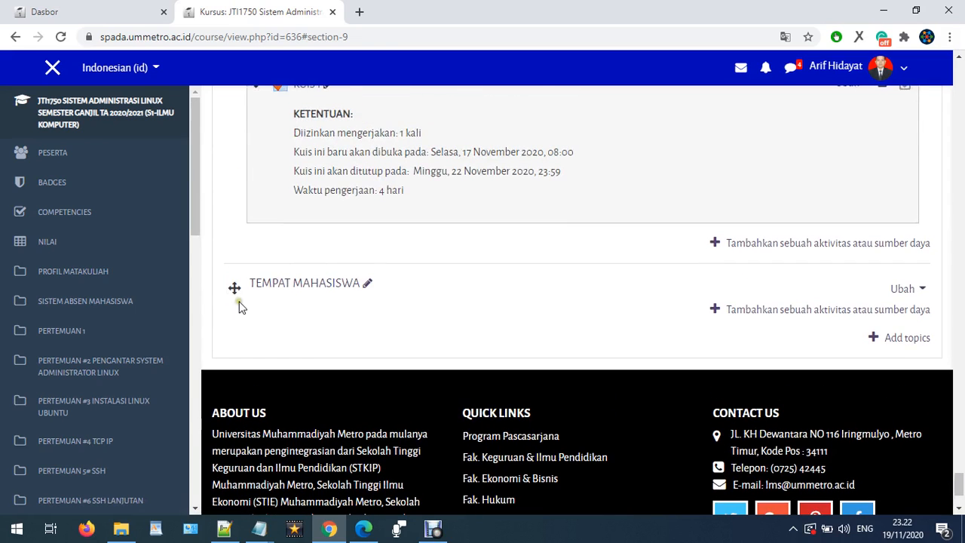
{"action": "mouse_move", "coordinate": [235, 287]}
{"action": "left_mouse_down"}
{"action": "mouse_move", "coordinate": [241, 207]}
{"action": "mouse_move", "coordinate": [236, 298]}
{"action": "left_mouse_up"}
{"action": "left_click", "coordinate": [368, 284]}
{"action": "left_click", "coordinate": [291, 287]}
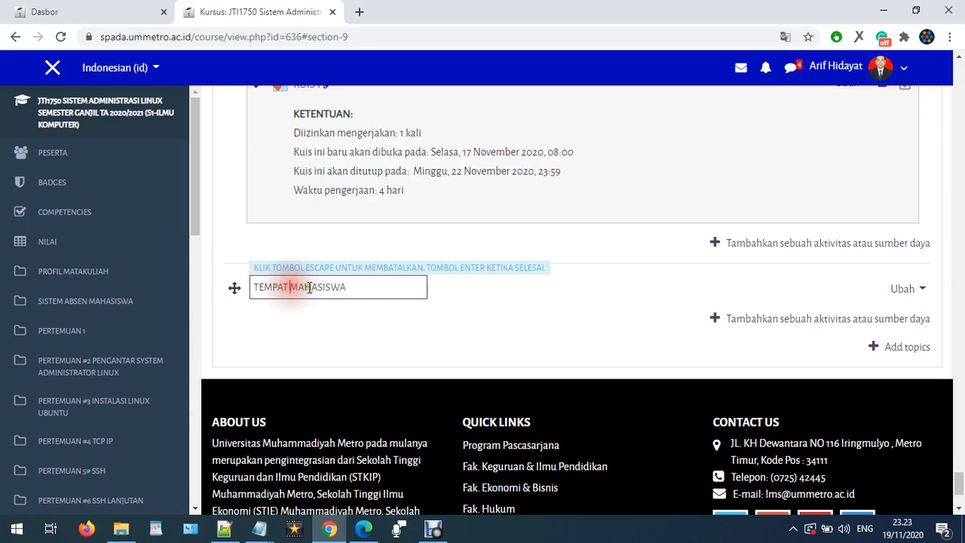
{"action": "type", "text": "ABS"}
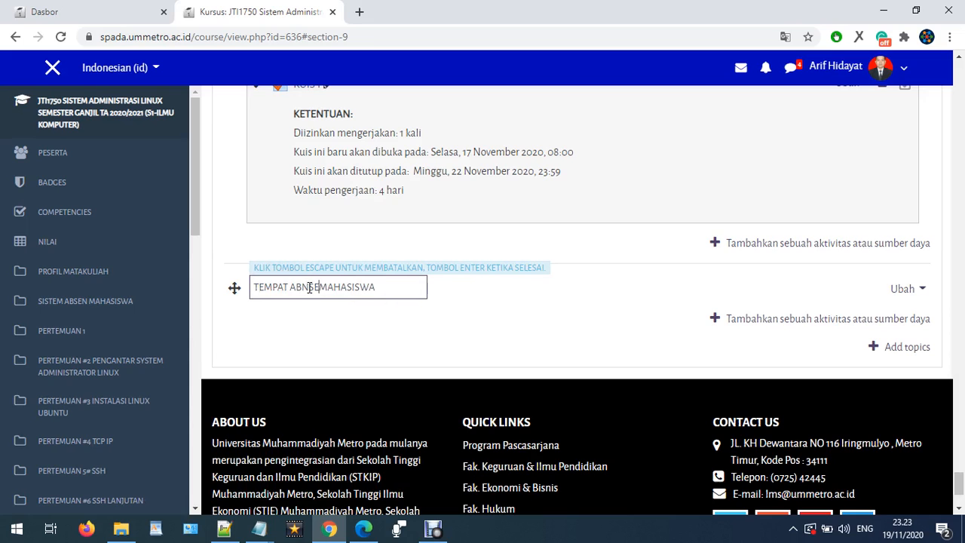
{"action": "type", "text": "EN"}
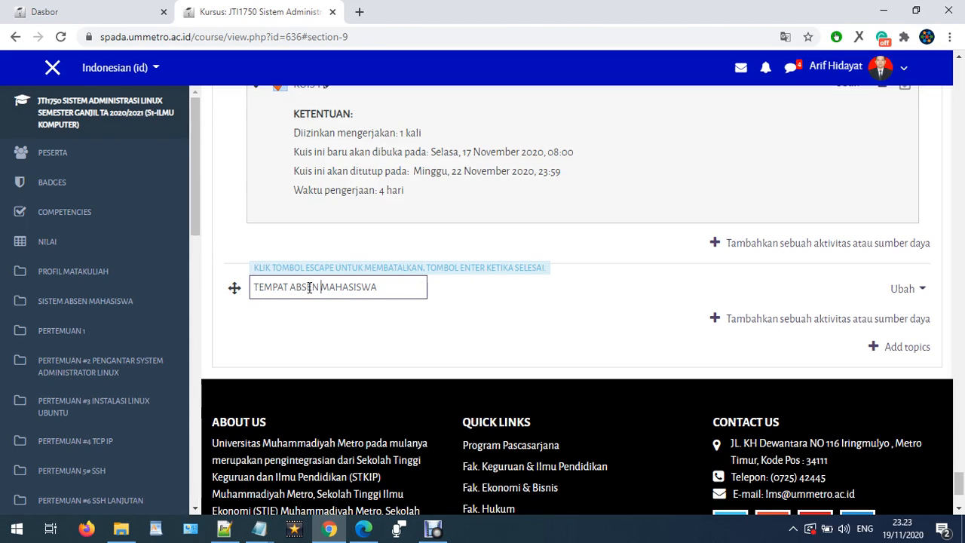
{"action": "key", "text": "Return"}
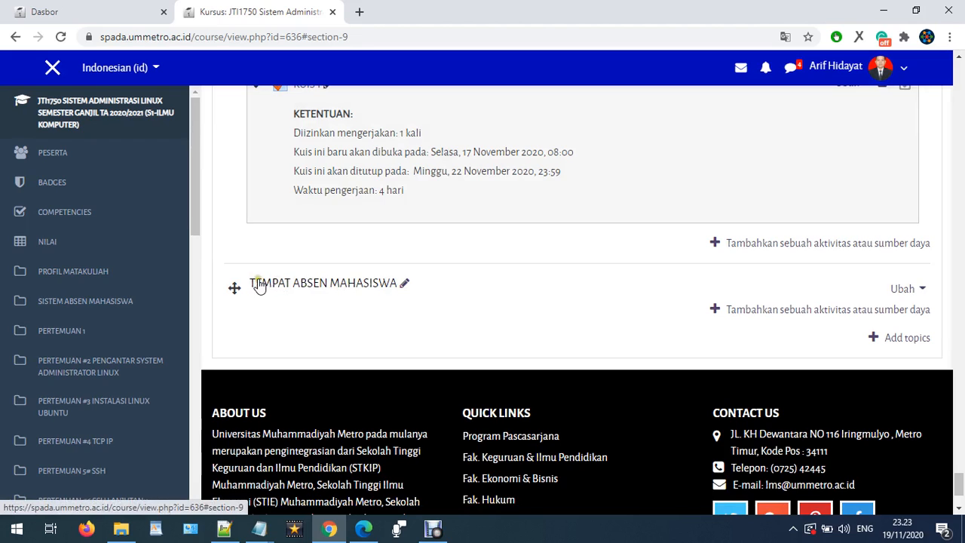
Add an Attendance activity to the TEMPAT ABSEN MAHASISWA topic
{"action": "left_click", "coordinate": [749, 312]}
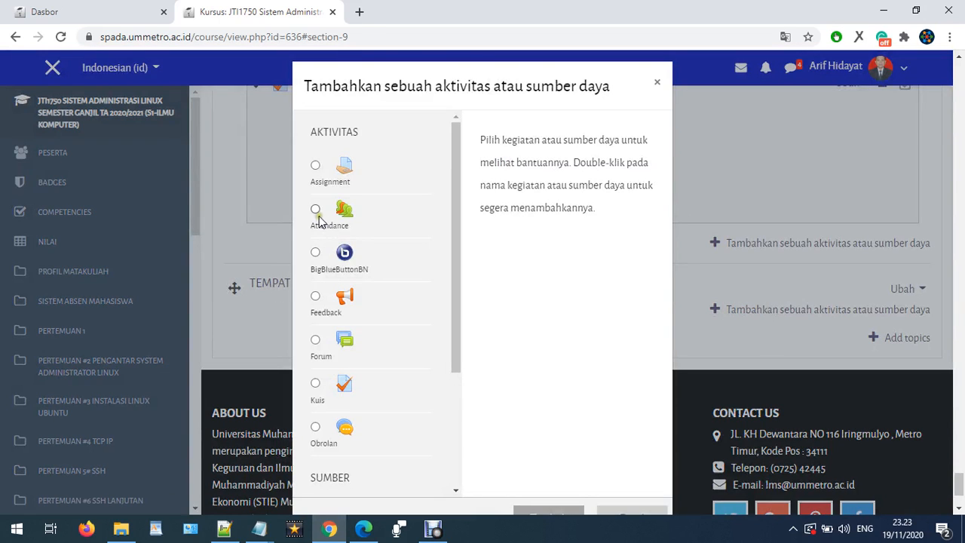
{"action": "left_click", "coordinate": [317, 210]}
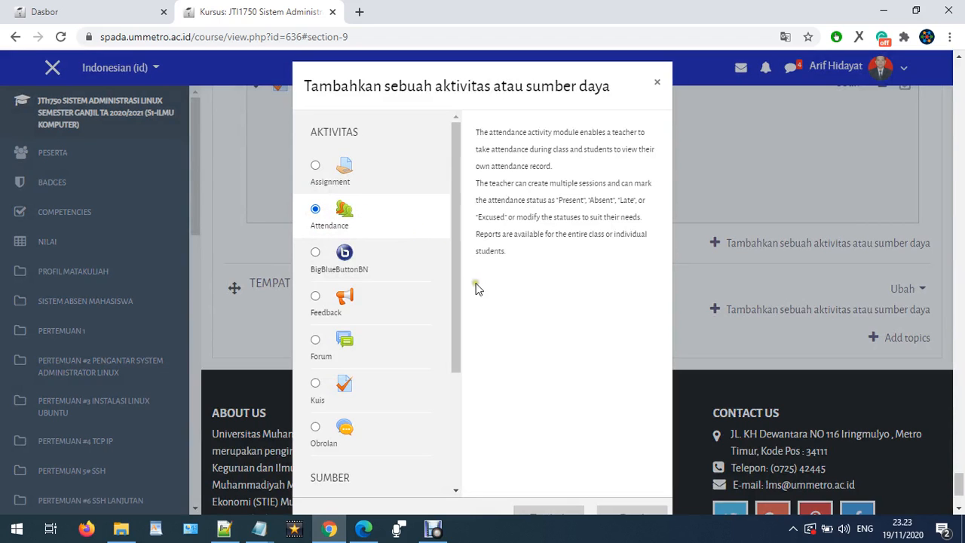
{"action": "scroll", "coordinate": [483, 309], "scroll_direction": "down", "scroll_amount": 1}
{"action": "left_click", "coordinate": [549, 445]}
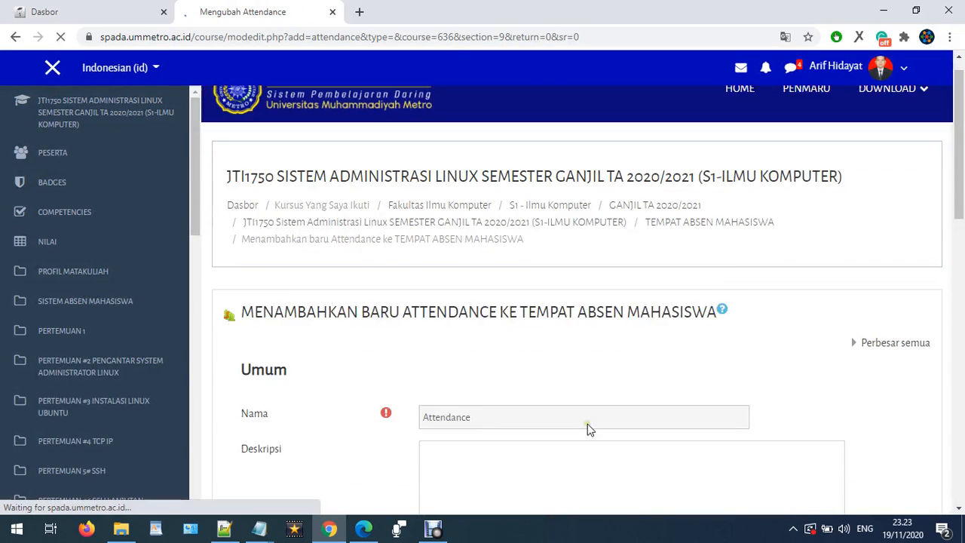
Review the new attendance activity's name, description area, remaining setting sections and save options
{"action": "scroll", "coordinate": [500, 392], "scroll_direction": "down", "scroll_amount": 2}
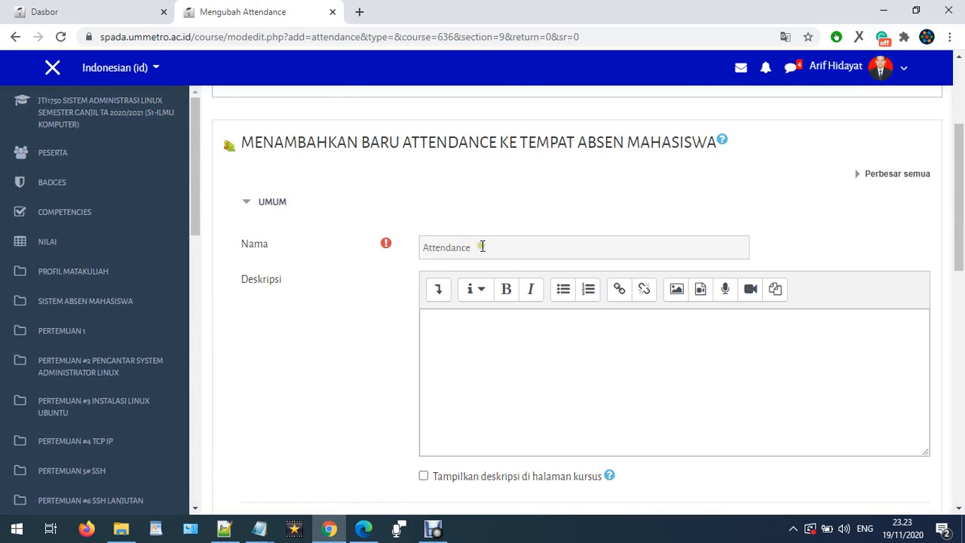
{"action": "left_click_drag", "start_coordinate": [479, 248], "coordinate": [412, 256]}
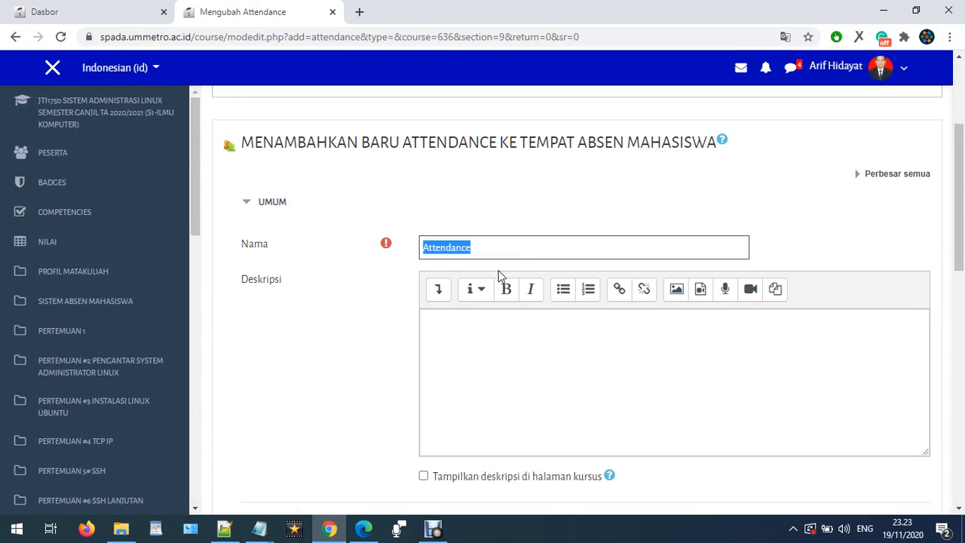
{"action": "scroll", "coordinate": [484, 349], "scroll_direction": "down", "scroll_amount": 1}
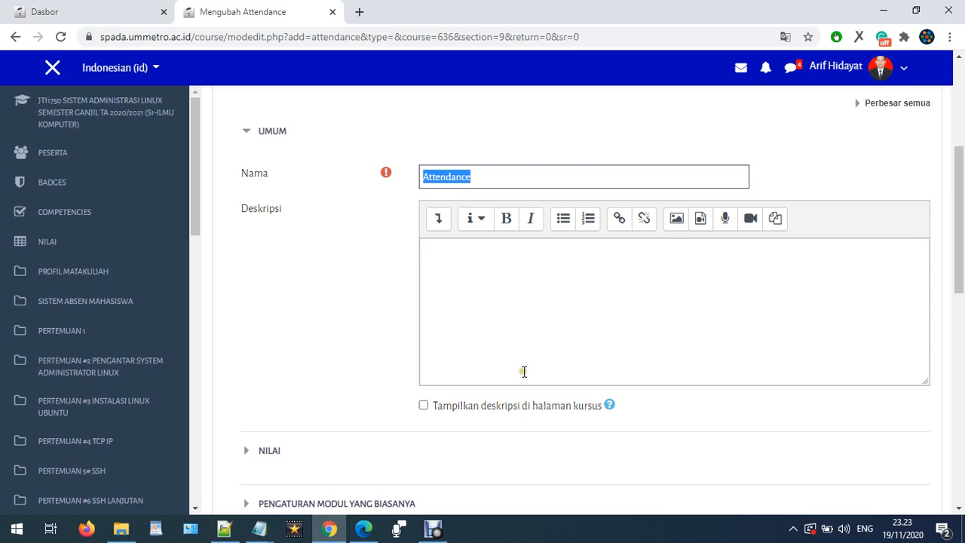
{"action": "scroll", "coordinate": [529, 373], "scroll_direction": "down", "scroll_amount": 8}
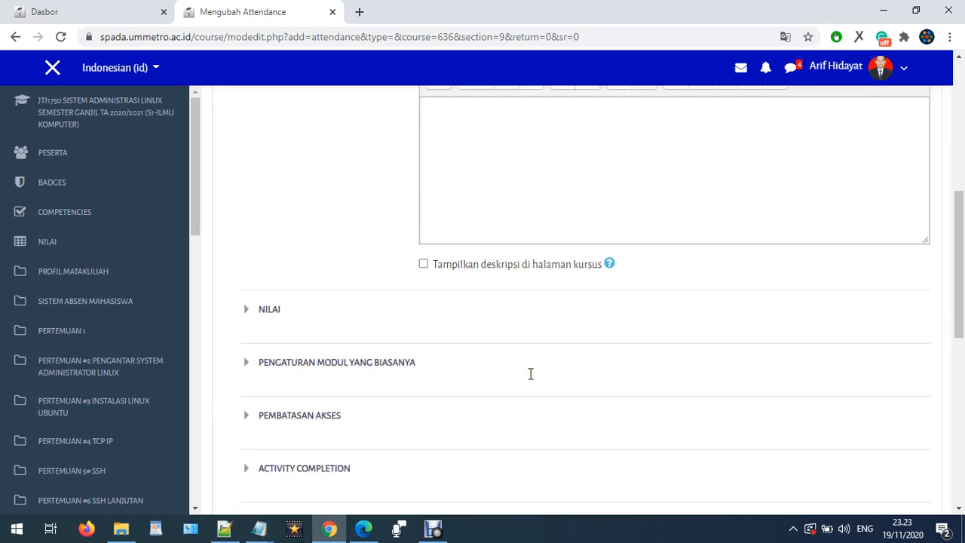
{"action": "scroll", "coordinate": [531, 373], "scroll_direction": "up", "scroll_amount": 4}
{"action": "scroll", "coordinate": [530, 378], "scroll_direction": "down", "scroll_amount": 3}
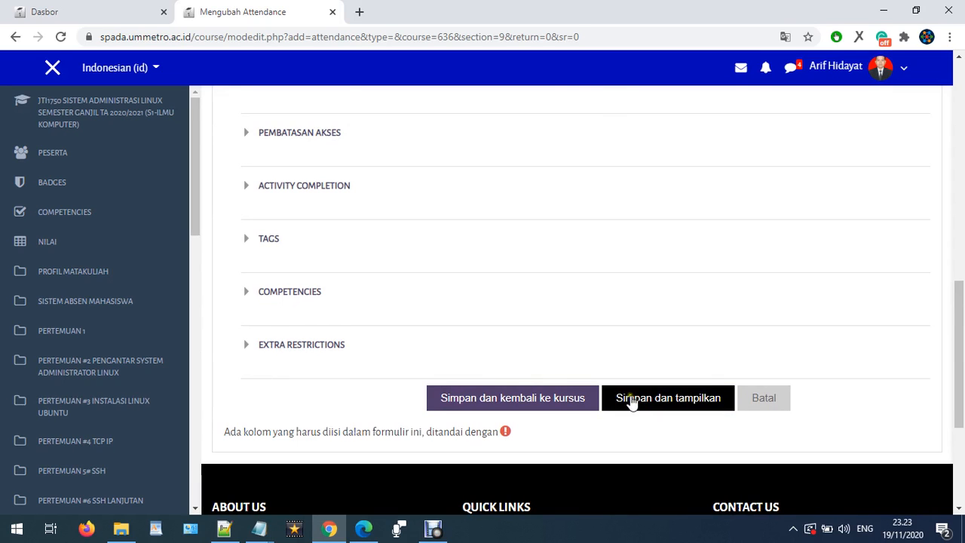
{"action": "scroll", "coordinate": [606, 381], "scroll_direction": "up", "scroll_amount": 6}
{"action": "scroll", "coordinate": [606, 381], "scroll_direction": "up", "scroll_amount": 1}
Enter the attendance activity's description as UNTUK ABSEN SILAHKAN KLIK ATTENDANCE KEMUDIAN KLIK SUBMIT
{"action": "left_click", "coordinate": [494, 330]}
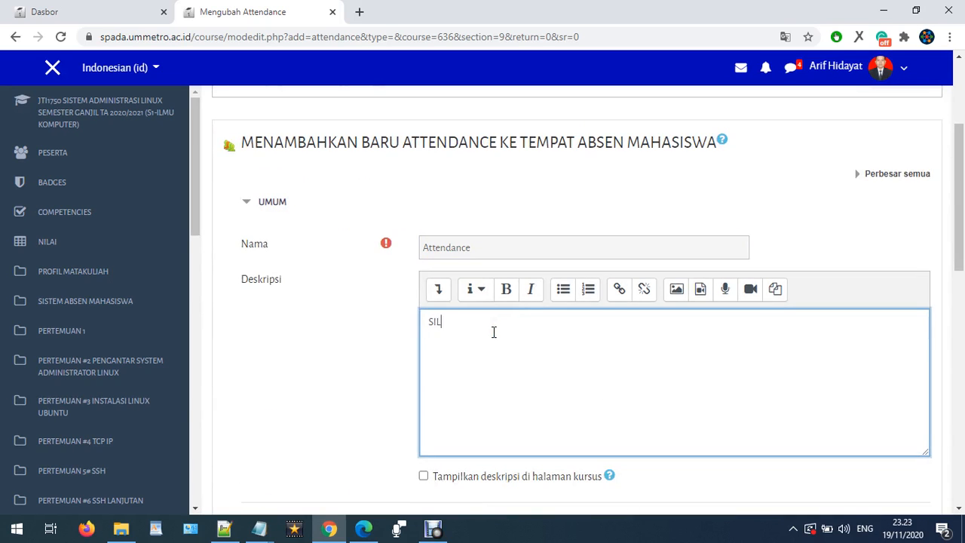
{"action": "type", "text": "SILLAHKAN"}
{"action": "key", "text": "BackSpace"}
{"action": "key", "text": "BackSpace"}
{"action": "key", "text": "BackSpace"}
{"action": "key", "text": "BackSpace"}
{"action": "key", "text": "BackSpace"}
{"action": "key", "text": "BackSpace"}
{"action": "key", "text": "BackSpace"}
{"action": "key", "text": "BackSpace"}
{"action": "type", "text": "UNTUK ABSEN SILAHKAN KLIK AT"}
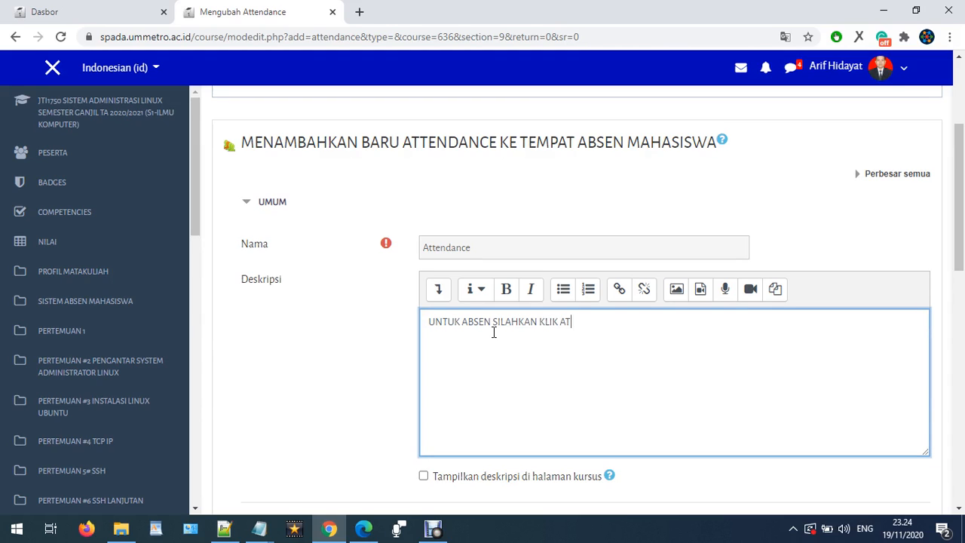
{"action": "type", "text": "TENDANCE KEMUDIAN KLIK SUBMIT"}
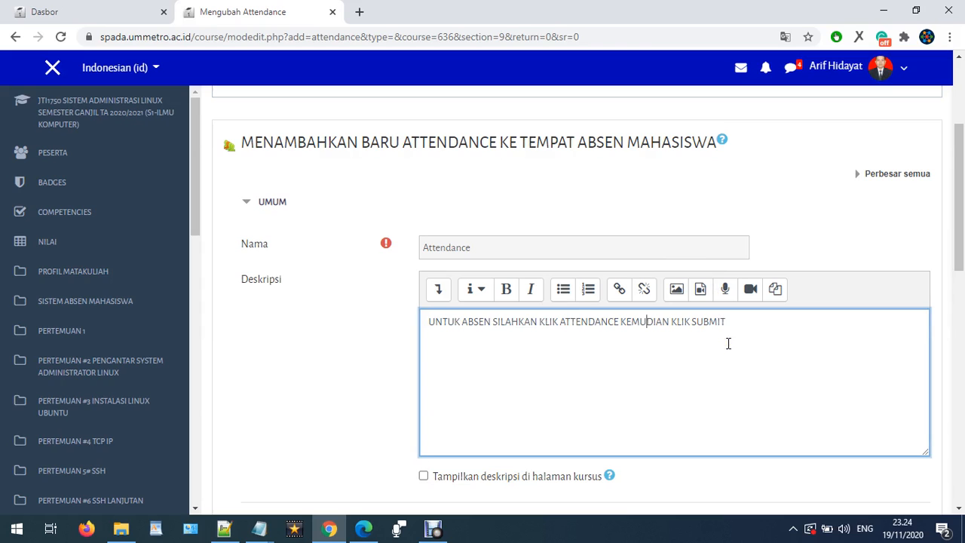
Insert PADA JAM PERKULIAHAN before KEMUDIAN in the attendance activity's description
{"action": "type", "text": "PADA JAM "}
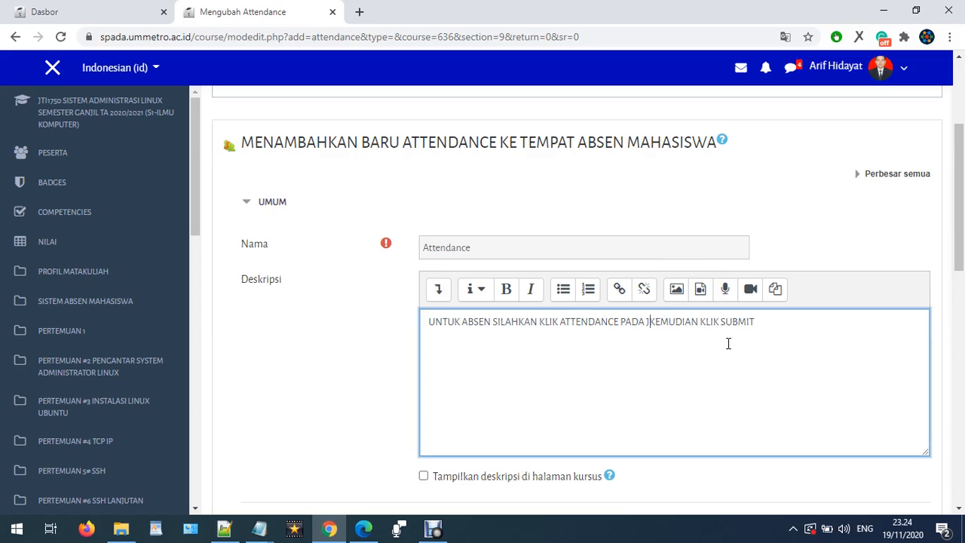
{"action": "type", "text": "PERULAIA"}
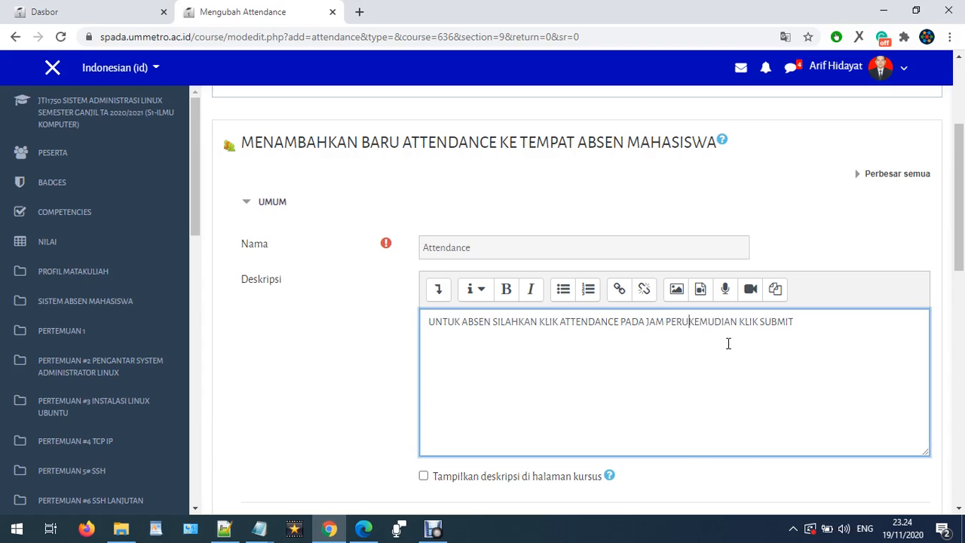
{"action": "key", "text": "BackSpace"}
{"action": "key", "text": "BackSpace"}
{"action": "key", "text": "BackSpace"}
{"action": "key", "text": "BackSpace"}
{"action": "key", "text": "BackSpace"}
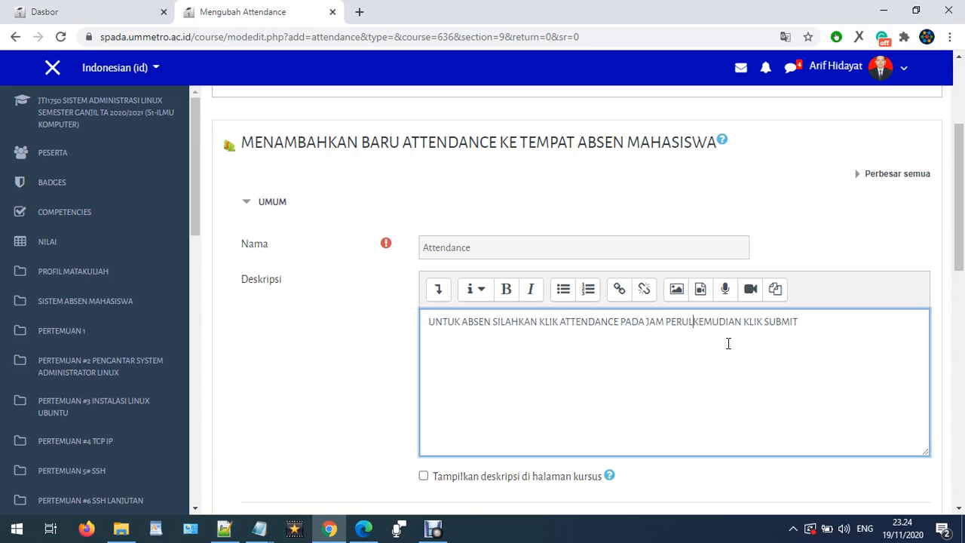
{"action": "type", "text": "KULAIAH"}
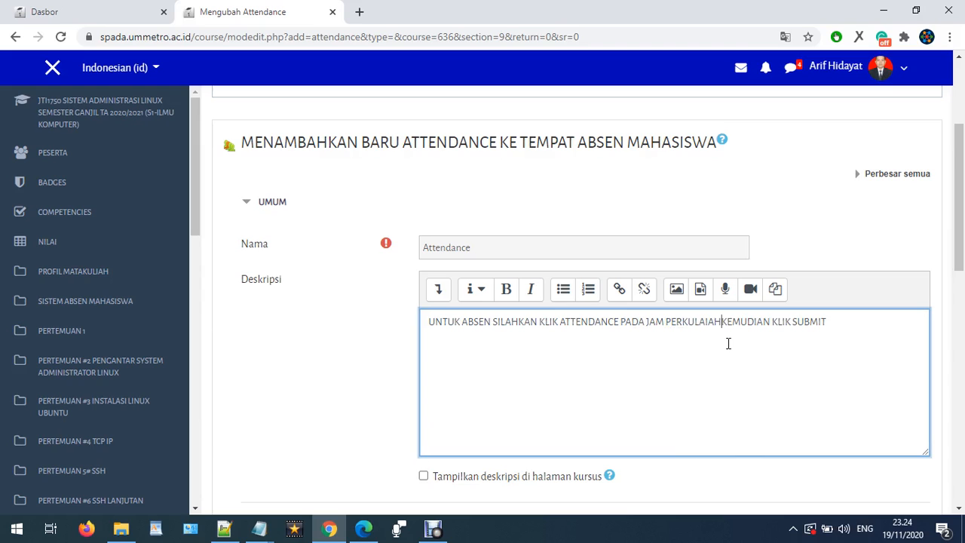
{"action": "key", "text": "BackSpace"}
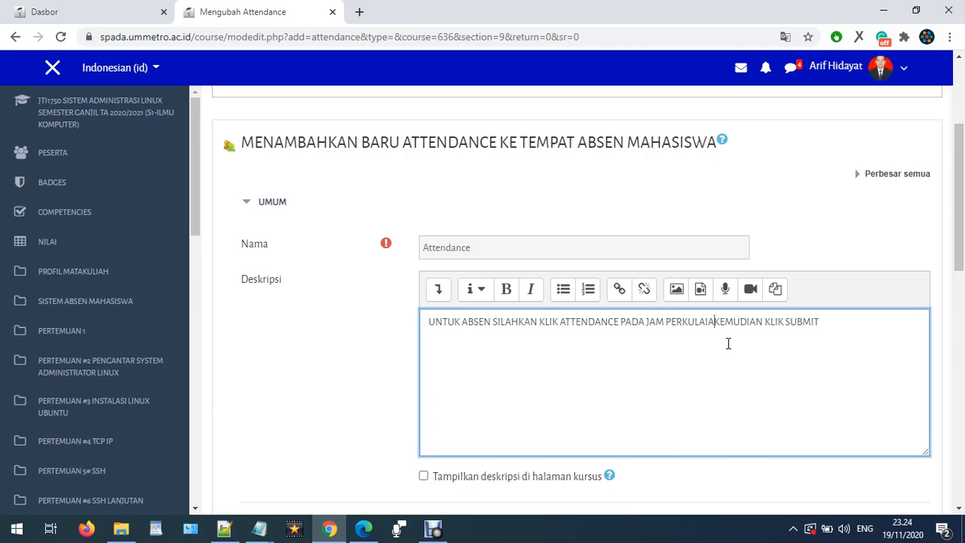
{"action": "key", "text": "BackSpace"}
{"action": "key", "text": "BackSpace"}
{"action": "key", "text": "BackSpace"}
{"action": "type", "text": "IAHAN"}
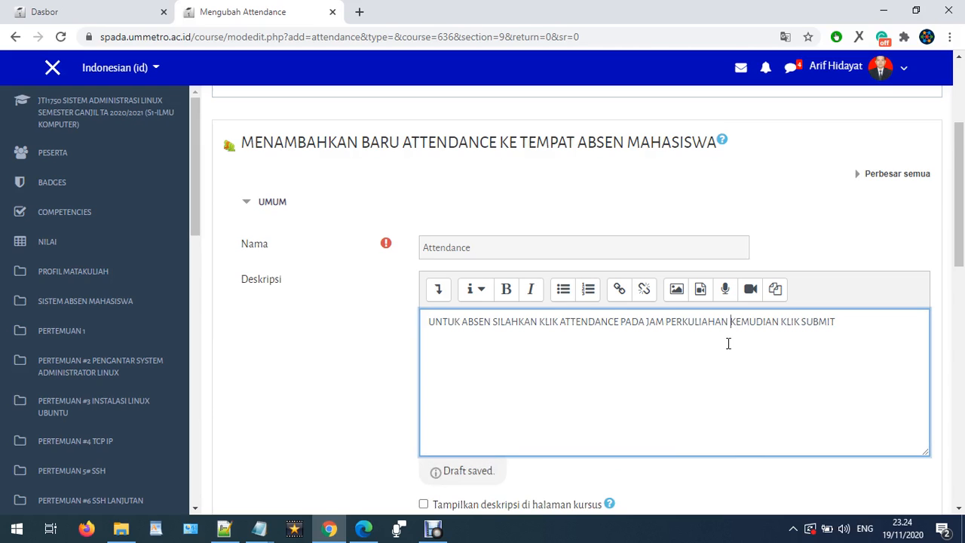
Enable showing the description on the course page, and save and display the attendance activity
{"action": "scroll", "coordinate": [729, 343], "scroll_direction": "down", "scroll_amount": 2}
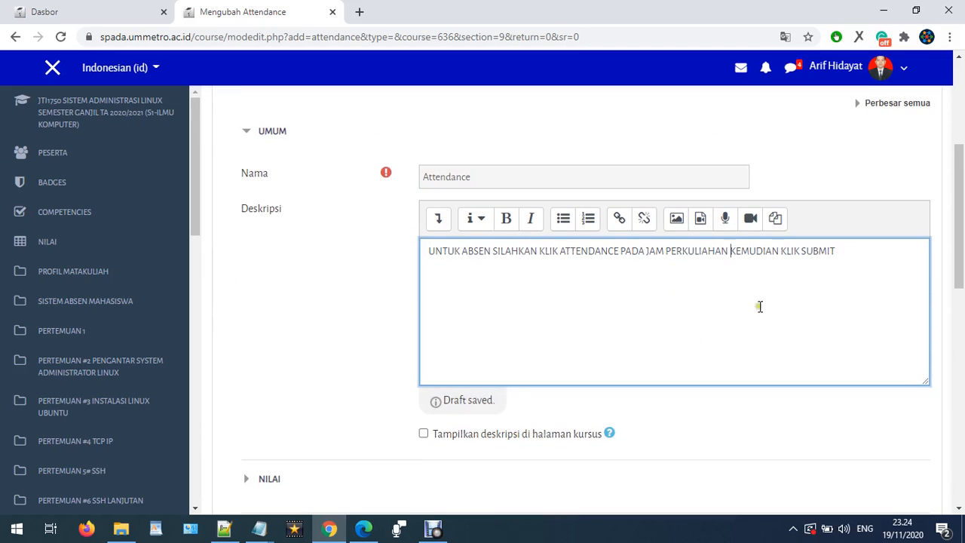
{"action": "left_click", "coordinate": [486, 433]}
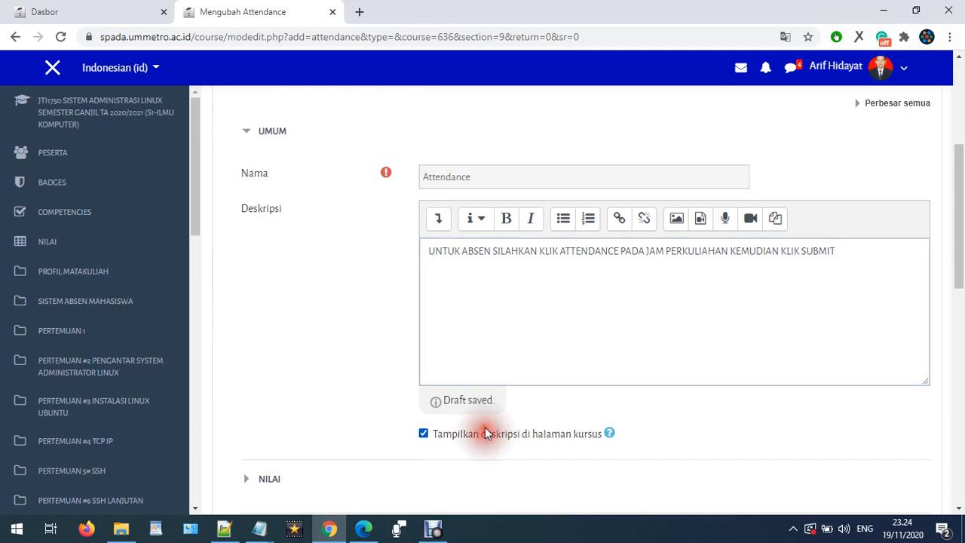
{"action": "left_click_drag", "start_coordinate": [430, 278], "coordinate": [872, 291]}
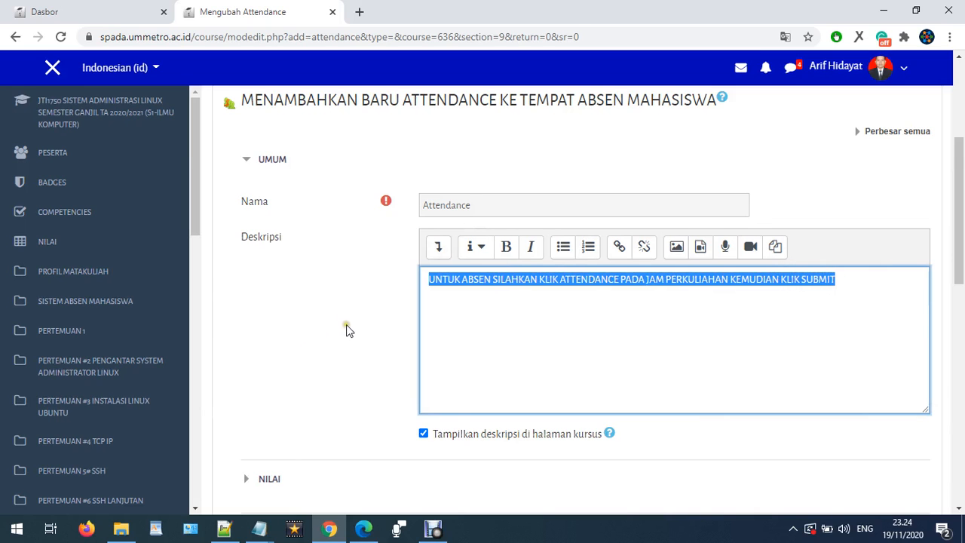
{"action": "scroll", "coordinate": [351, 323], "scroll_direction": "down", "scroll_amount": 7}
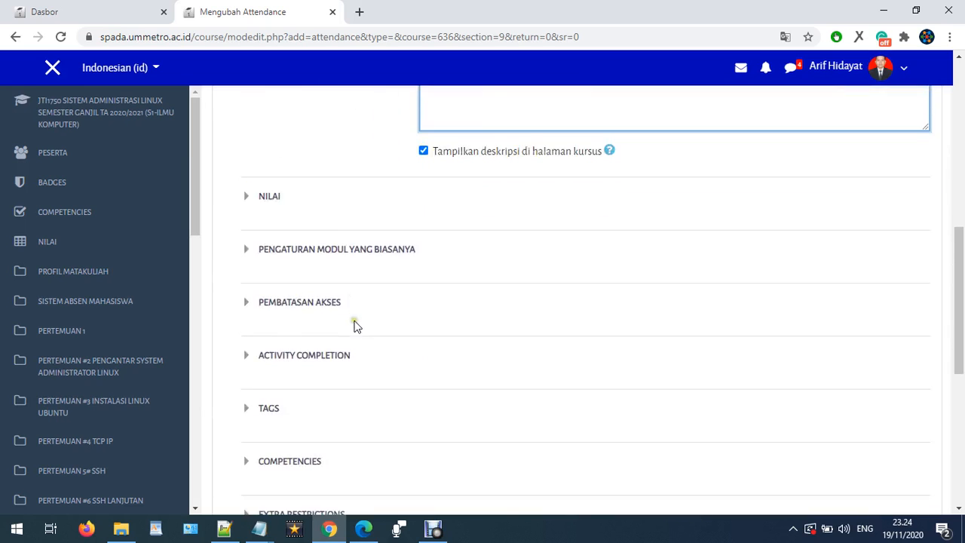
{"action": "left_click", "coordinate": [647, 293]}
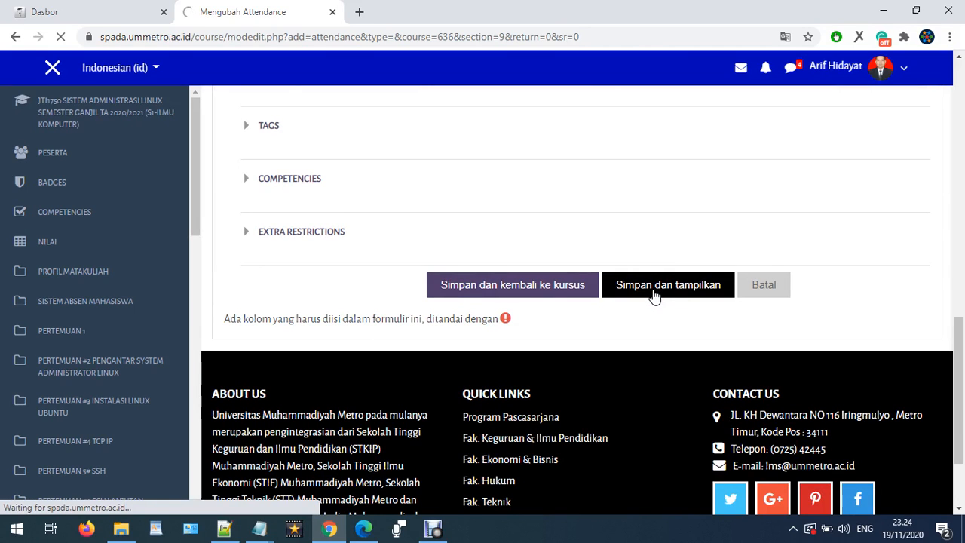
Start a new attendance session and set its date to 23 November 2020
{"action": "scroll", "coordinate": [603, 300], "scroll_direction": "down", "scroll_amount": 2}
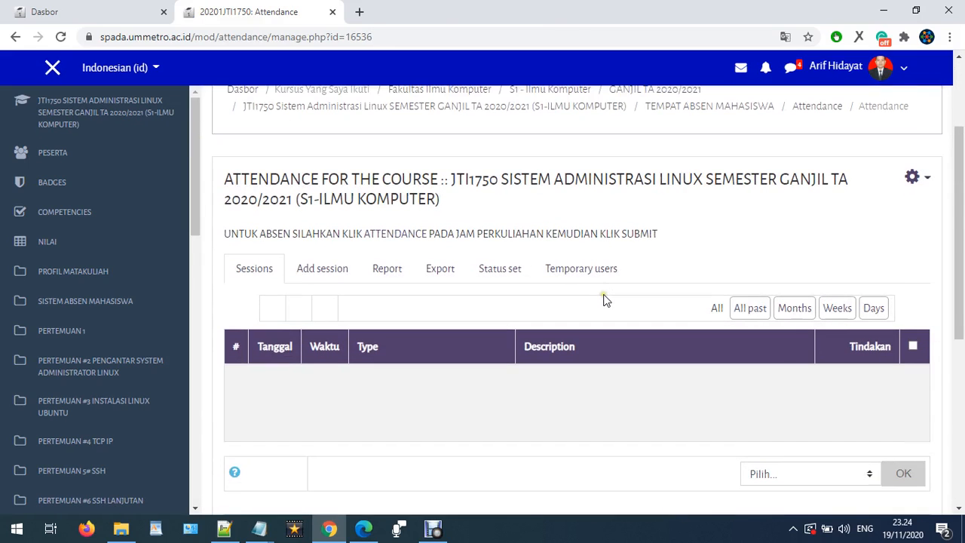
{"action": "scroll", "coordinate": [532, 335], "scroll_direction": "down", "scroll_amount": 1}
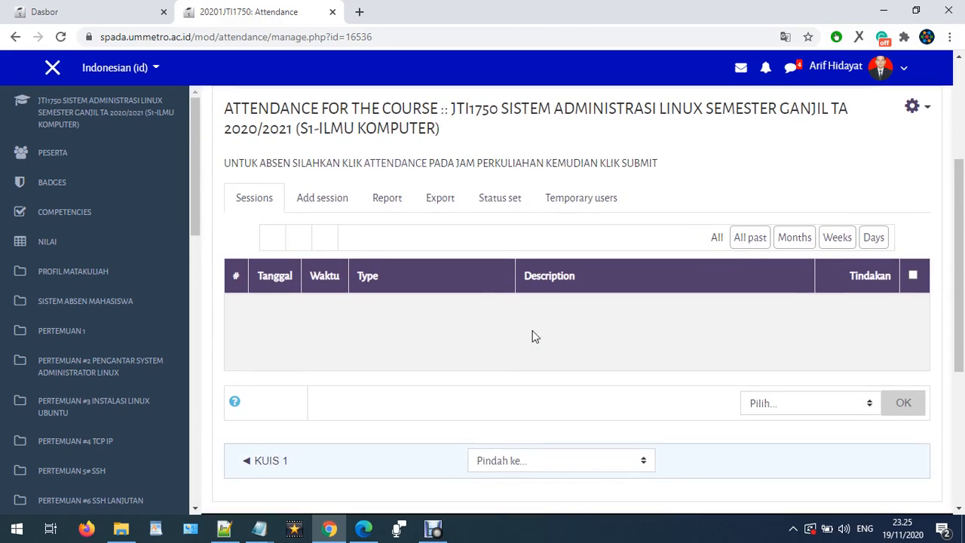
{"action": "left_click", "coordinate": [323, 198]}
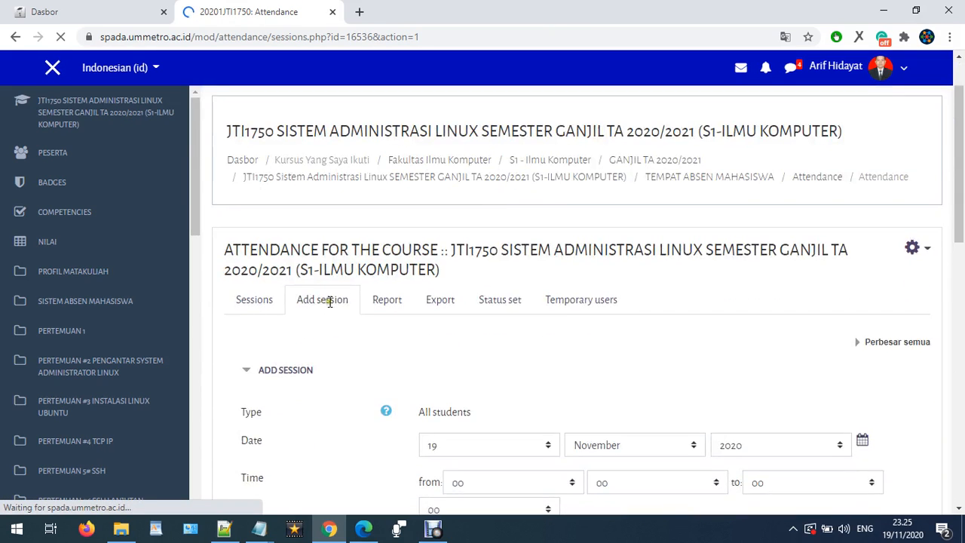
{"action": "scroll", "coordinate": [509, 369], "scroll_direction": "down", "scroll_amount": 3}
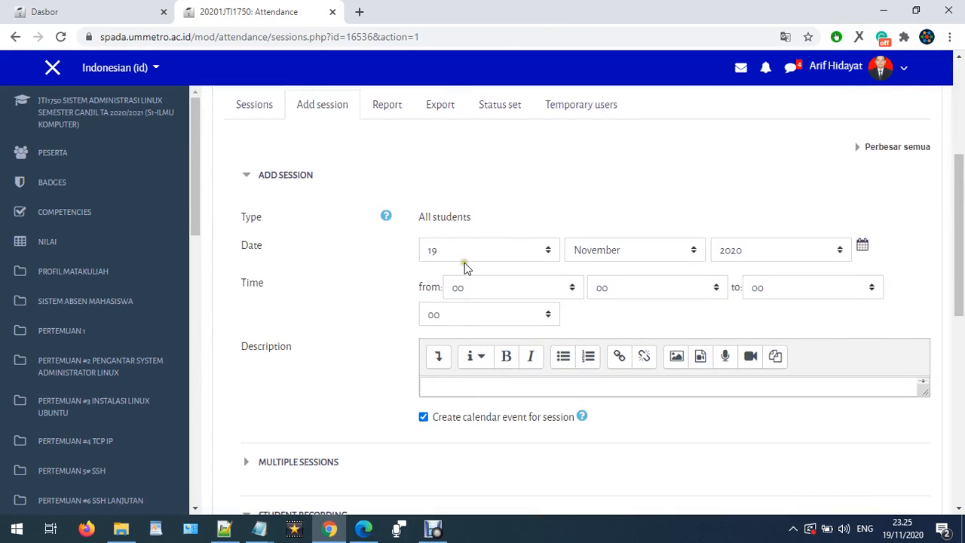
{"action": "left_click", "coordinate": [899, 534]}
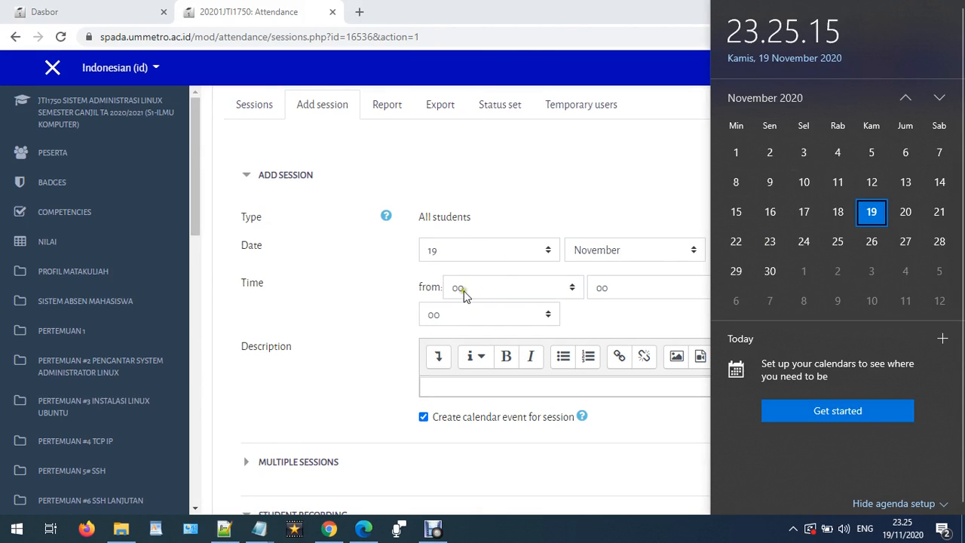
{"action": "left_click", "coordinate": [453, 252]}
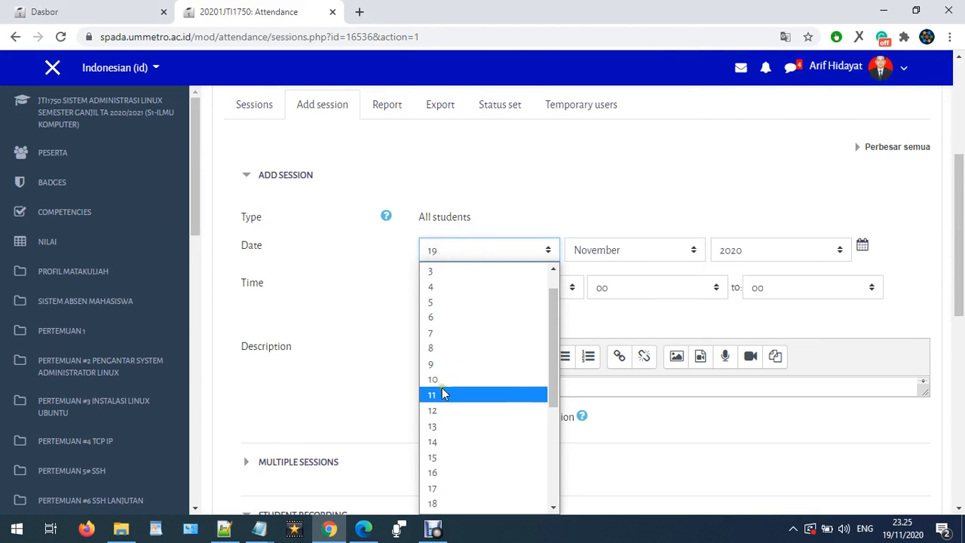
{"action": "scroll", "coordinate": [438, 399], "scroll_direction": "down", "scroll_amount": 3}
{"action": "left_click", "coordinate": [444, 444]}
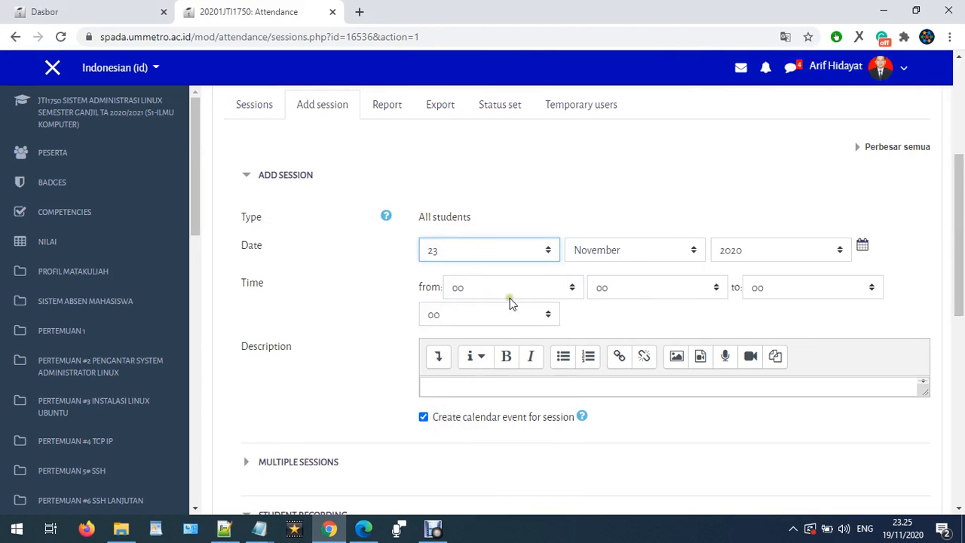
Set the session time from 08:00 to 10:00 and enter SILAHKAN ABSEN as its description
{"action": "left_click", "coordinate": [472, 292]}
{"action": "left_click", "coordinate": [463, 127]}
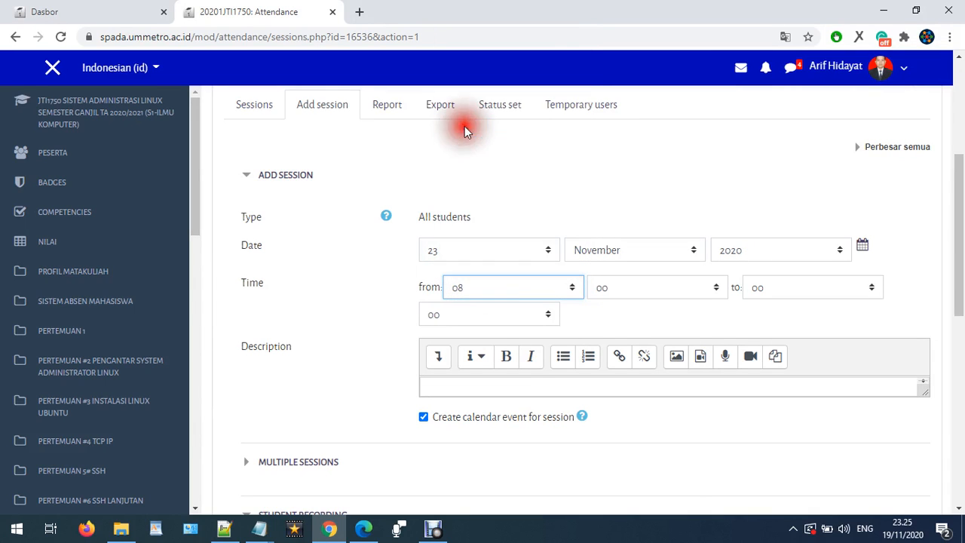
{"action": "left_click", "coordinate": [750, 289]}
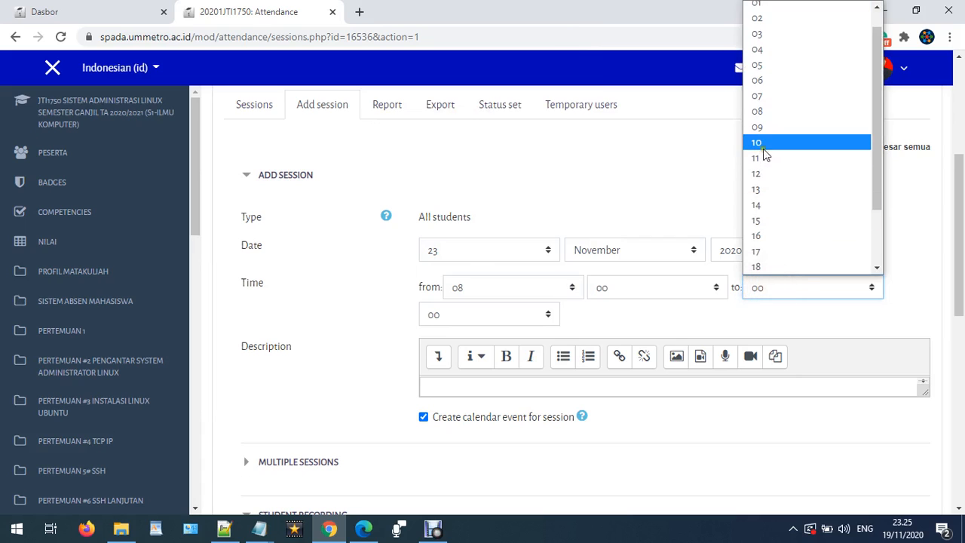
{"action": "left_click", "coordinate": [762, 140]}
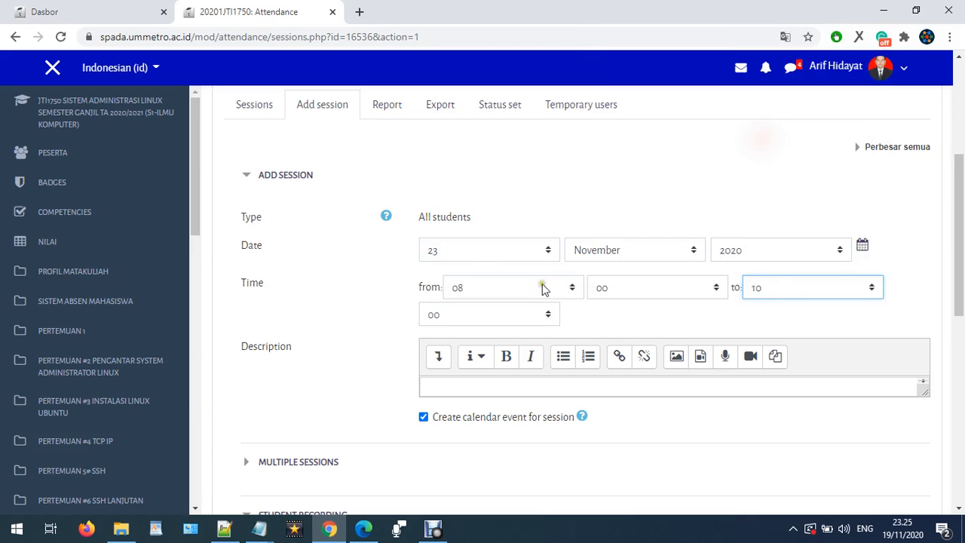
{"action": "left_click", "coordinate": [438, 382]}
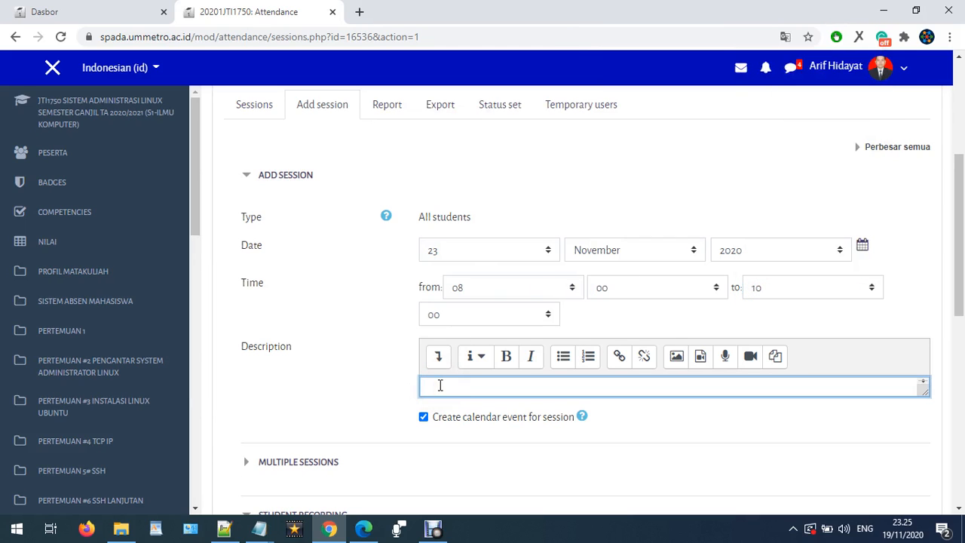
{"action": "type", "text": "SILAHKAN ABSEN"}
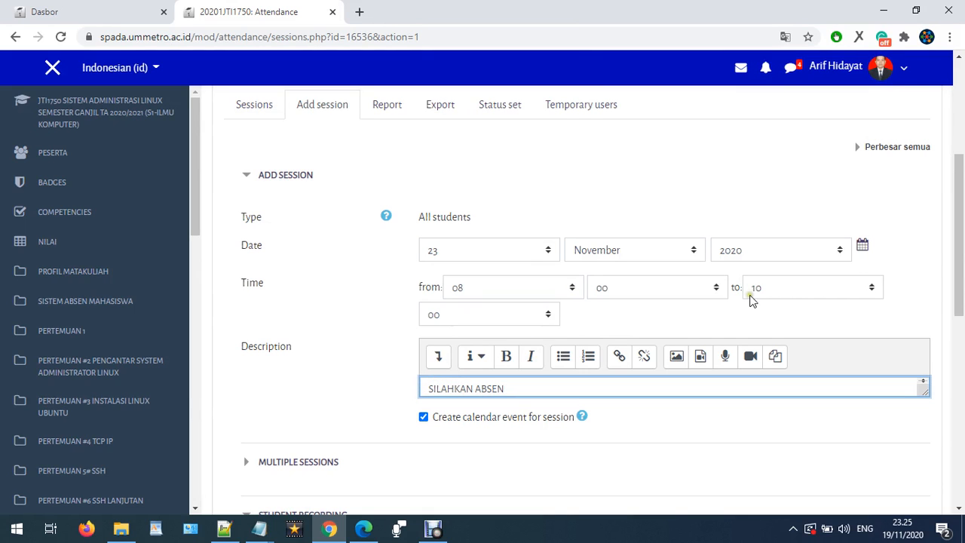
Allow students to record their own attendance and add the session to the attendance activity
{"action": "scroll", "coordinate": [517, 332], "scroll_direction": "down", "scroll_amount": 1}
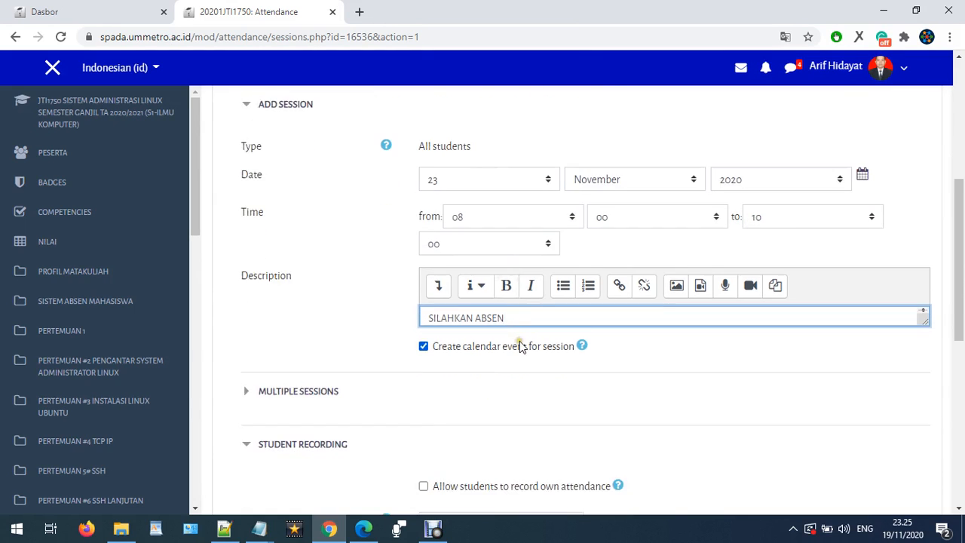
{"action": "scroll", "coordinate": [511, 350], "scroll_direction": "down", "scroll_amount": 2}
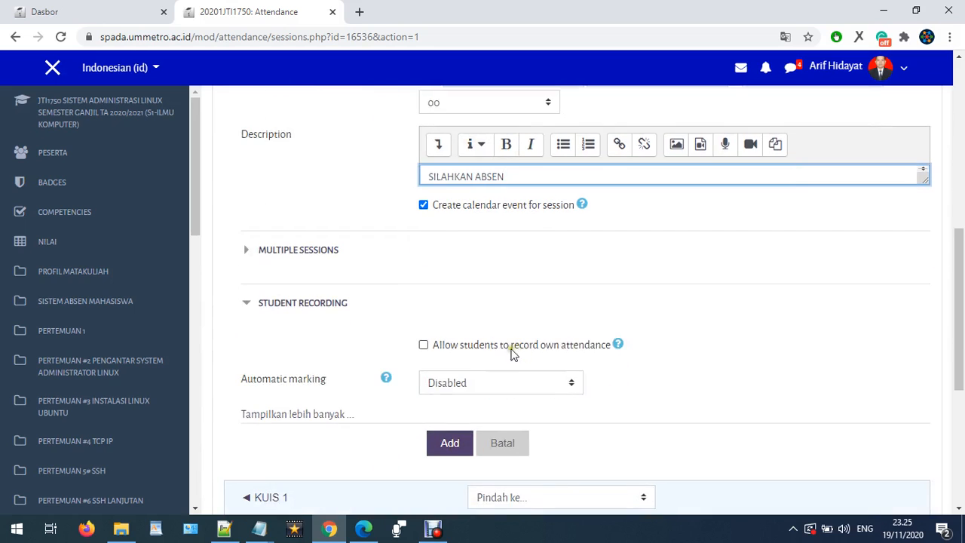
{"action": "left_click", "coordinate": [443, 347]}
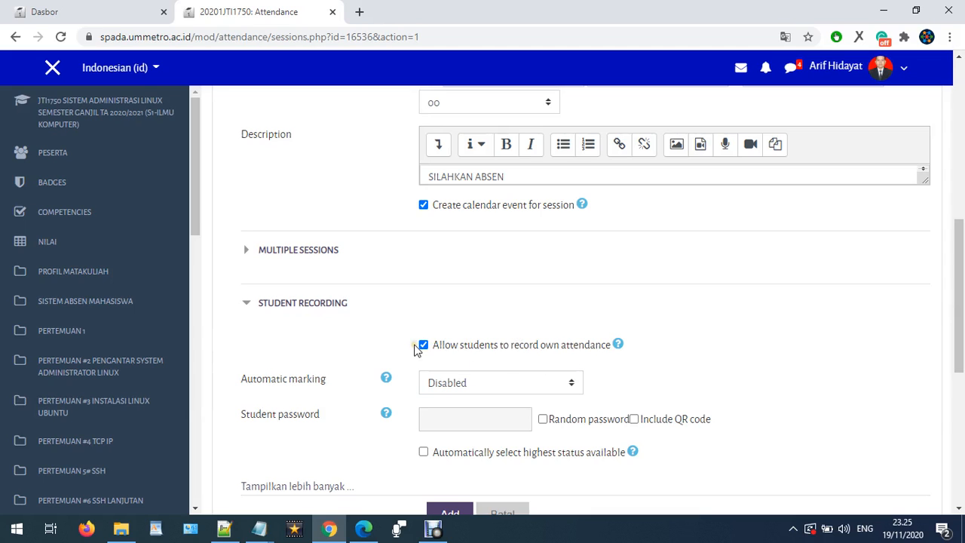
{"action": "scroll", "coordinate": [571, 322], "scroll_direction": "down", "scroll_amount": 1}
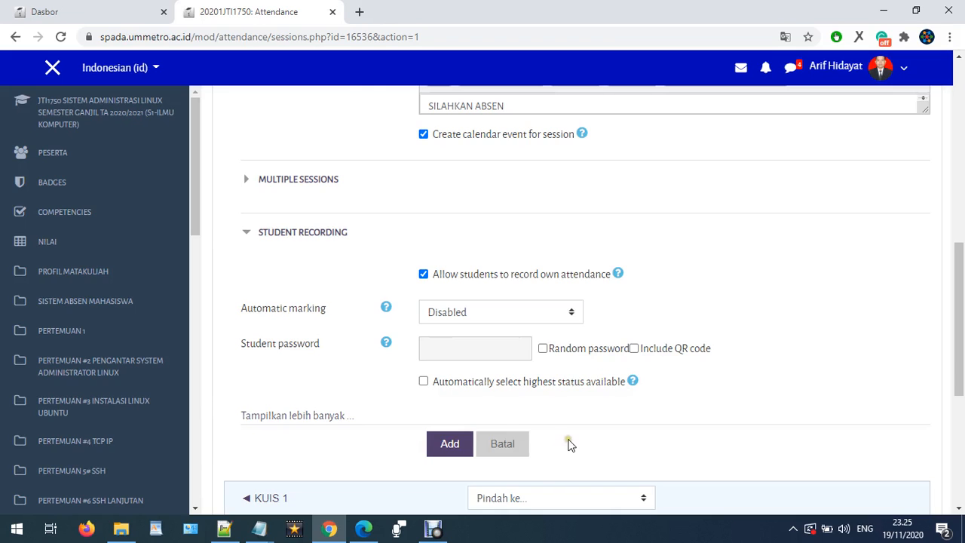
{"action": "left_click", "coordinate": [461, 445]}
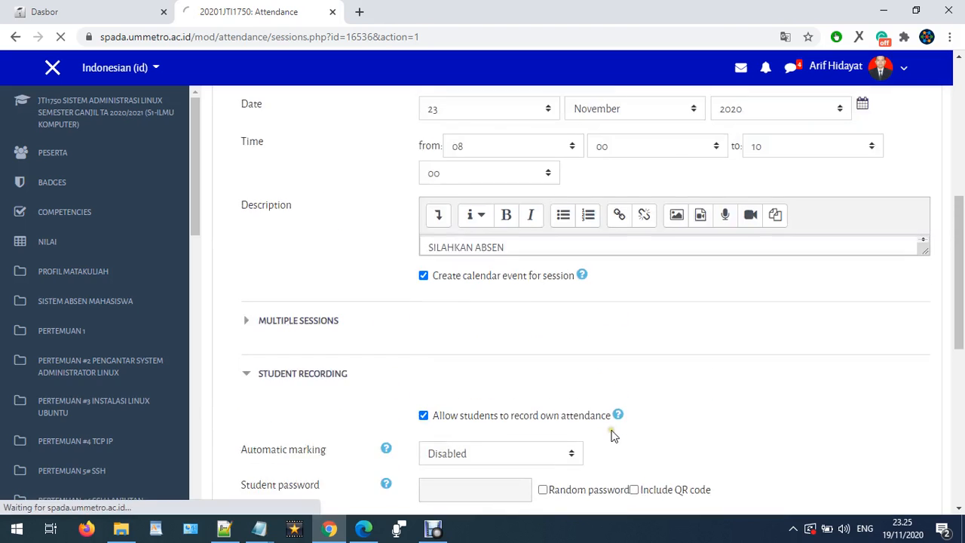
{"action": "scroll", "coordinate": [613, 435], "scroll_direction": "down", "scroll_amount": 4}
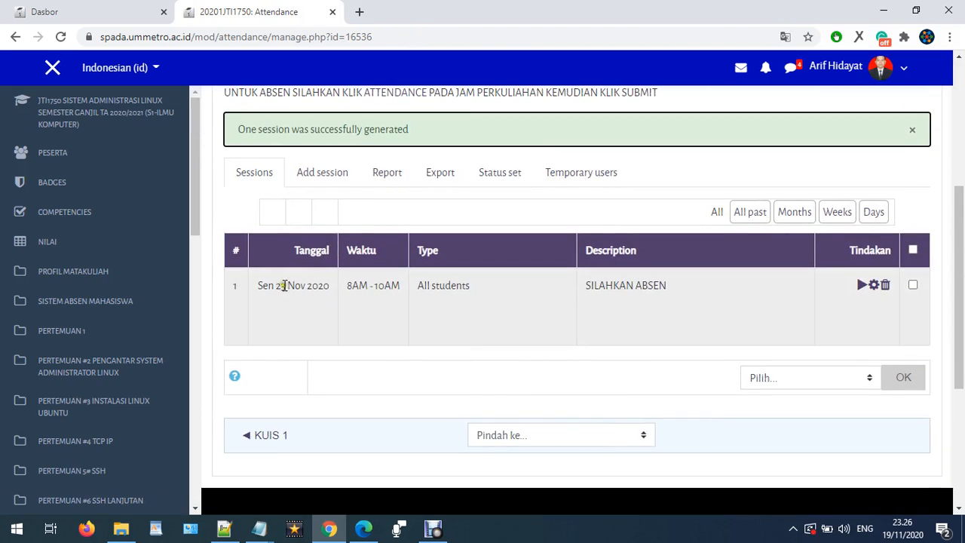
{"action": "left_click_drag", "start_coordinate": [256, 286], "coordinate": [679, 296]}
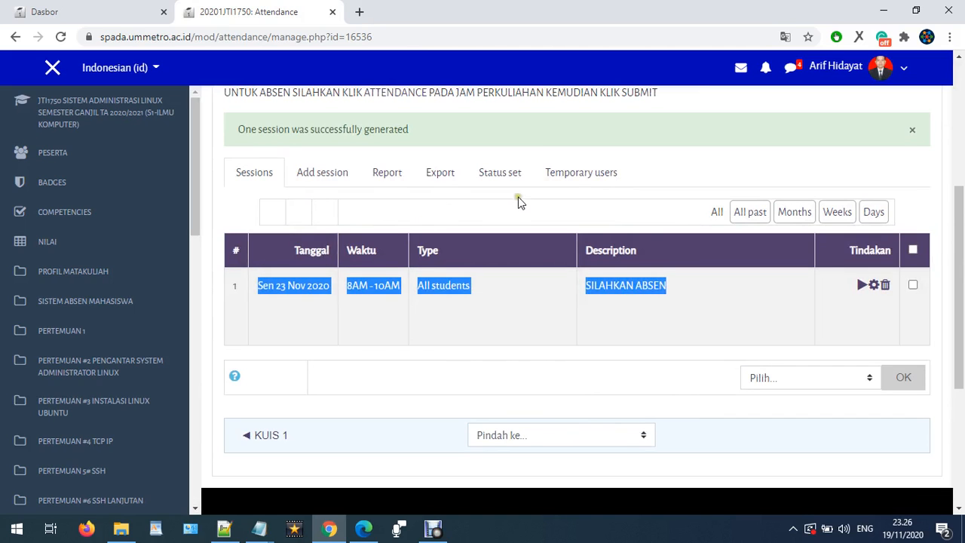
Open the attendance status set and change the Present status to acronym H with the description HADIR
{"action": "left_click", "coordinate": [505, 181]}
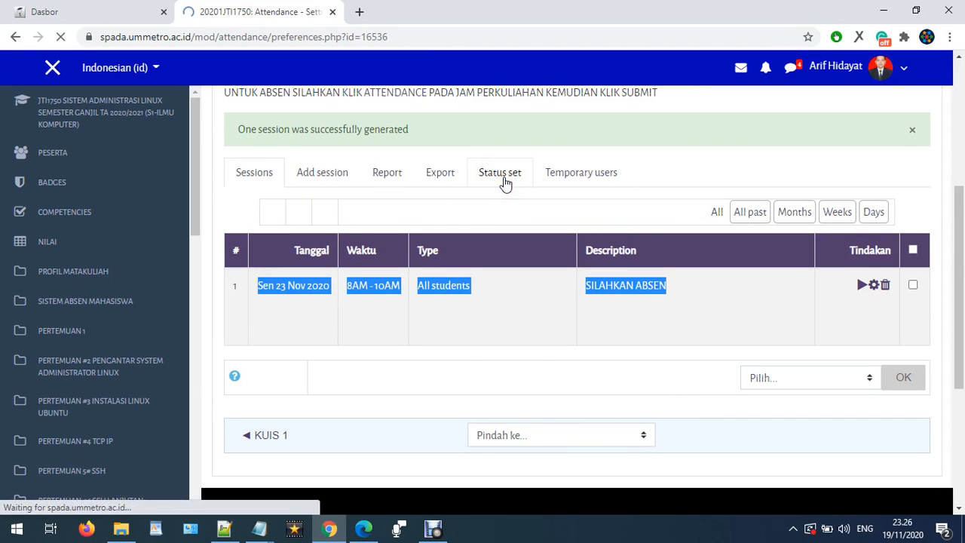
{"action": "scroll", "coordinate": [503, 254], "scroll_direction": "down", "scroll_amount": 5}
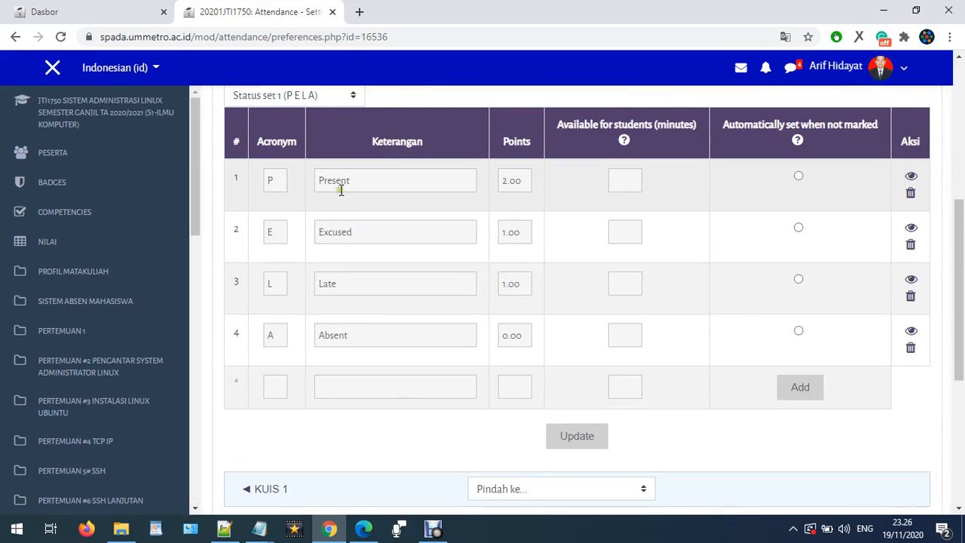
{"action": "double_click", "coordinate": [362, 185]}
{"action": "double_click", "coordinate": [345, 229]}
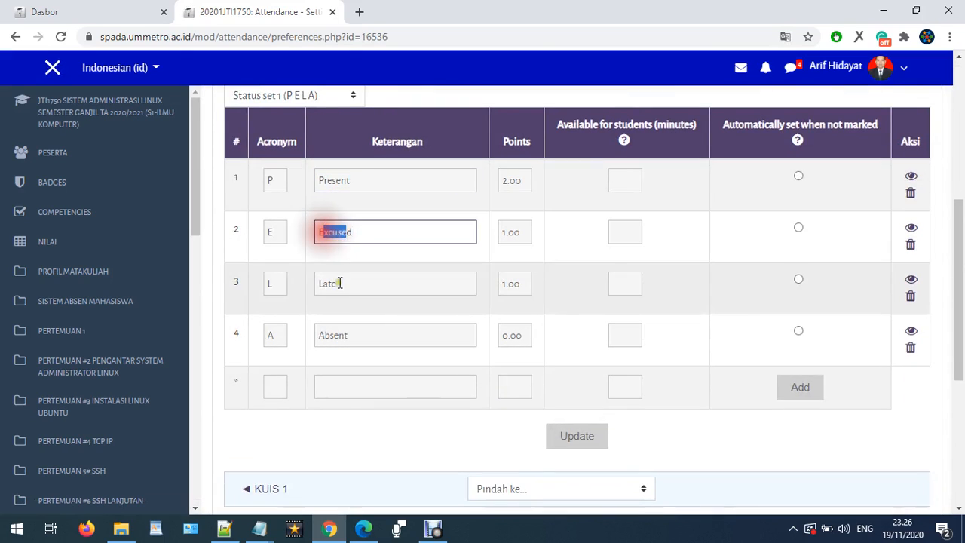
{"action": "double_click", "coordinate": [340, 283]}
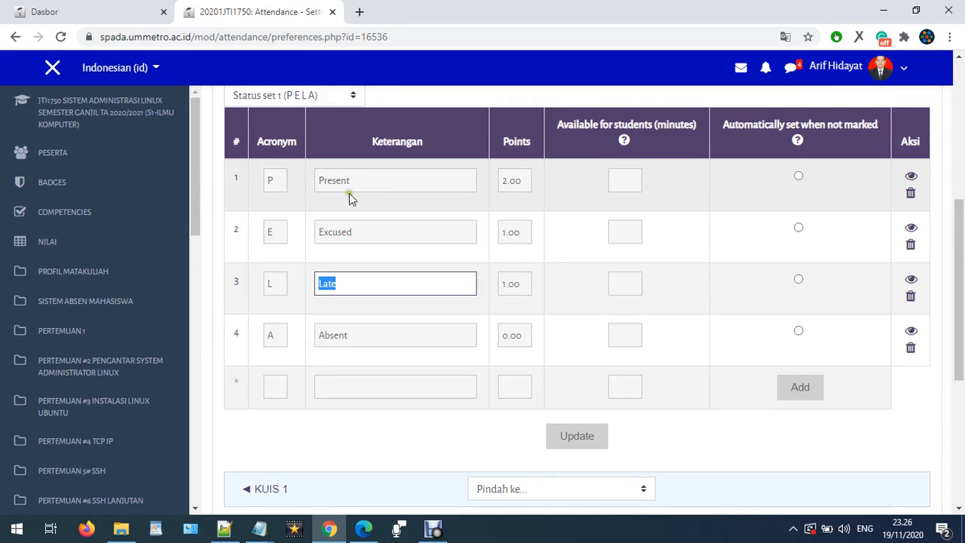
{"action": "scroll", "coordinate": [330, 192], "scroll_direction": "up", "scroll_amount": 1}
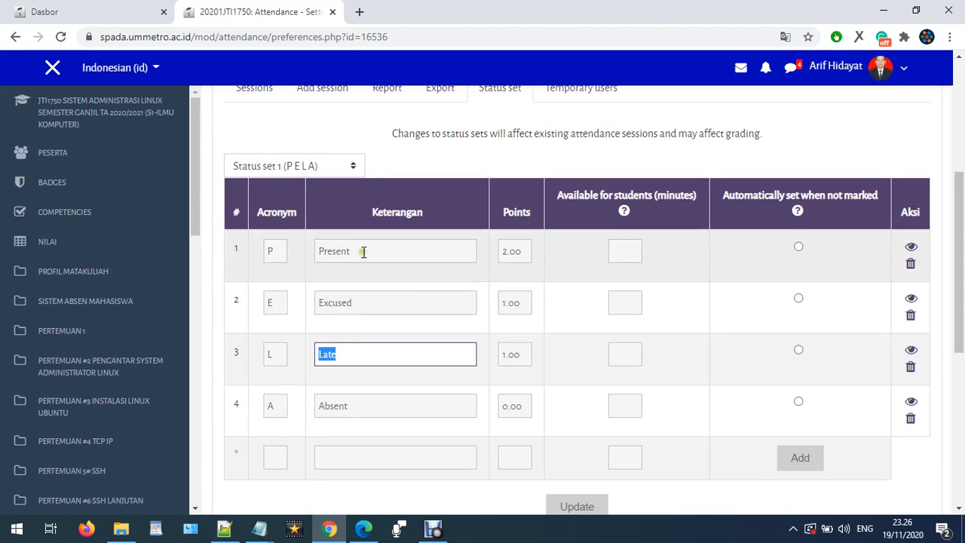
{"action": "left_click_drag", "start_coordinate": [362, 252], "coordinate": [237, 251]}
{"action": "type", "text": "H"}
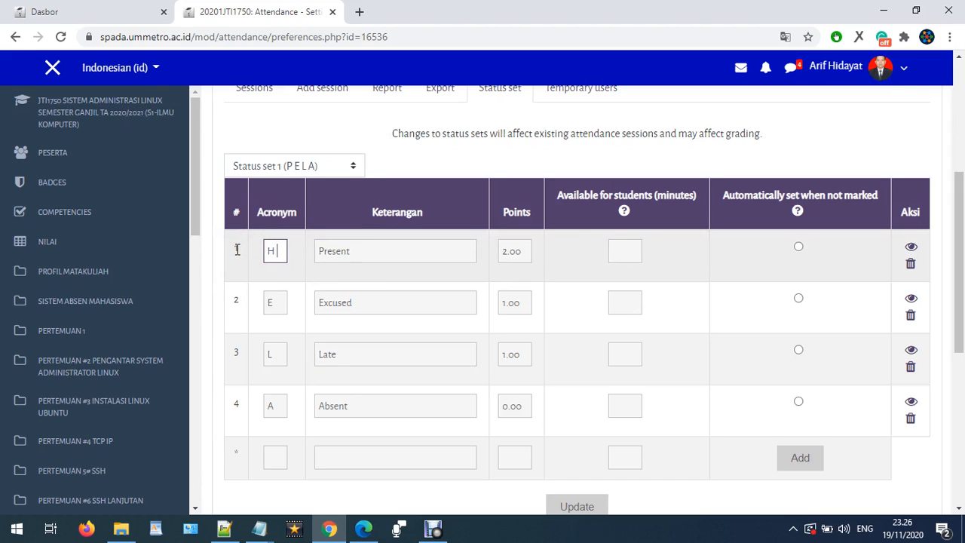
{"action": "left_click_drag", "start_coordinate": [366, 249], "coordinate": [268, 256]}
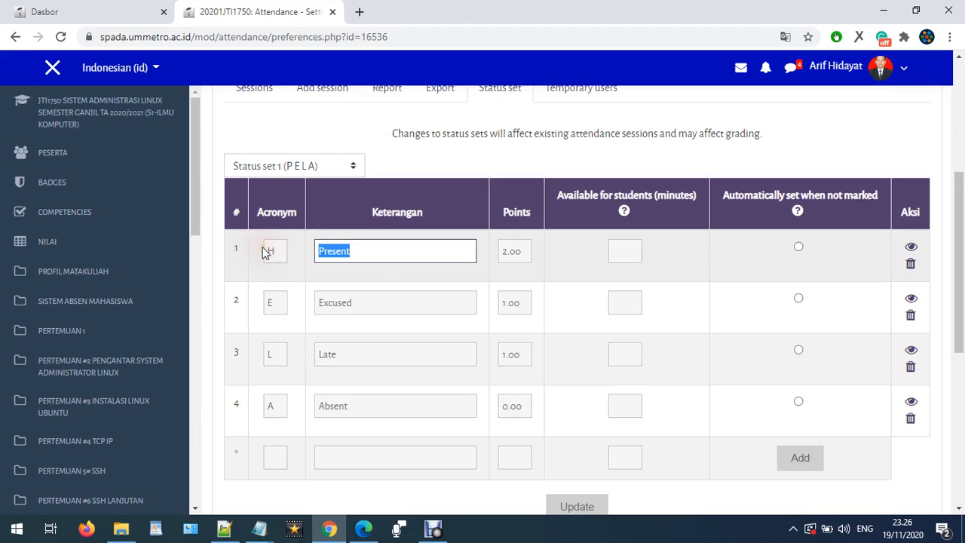
{"action": "type", "text": "HADIR"}
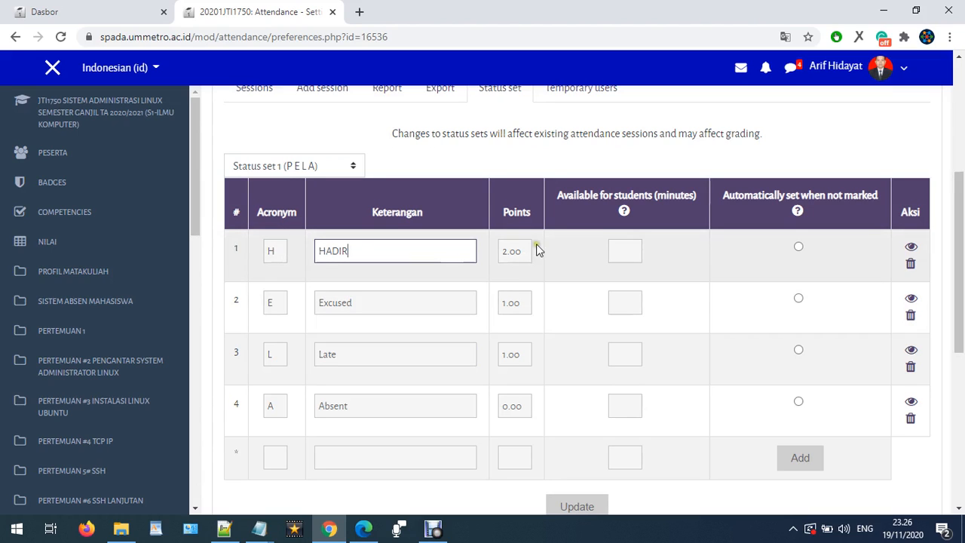
Make the HADIR status available to students for 120 minutes and set it automatically when attendance is not marked
{"action": "left_click", "coordinate": [615, 243]}
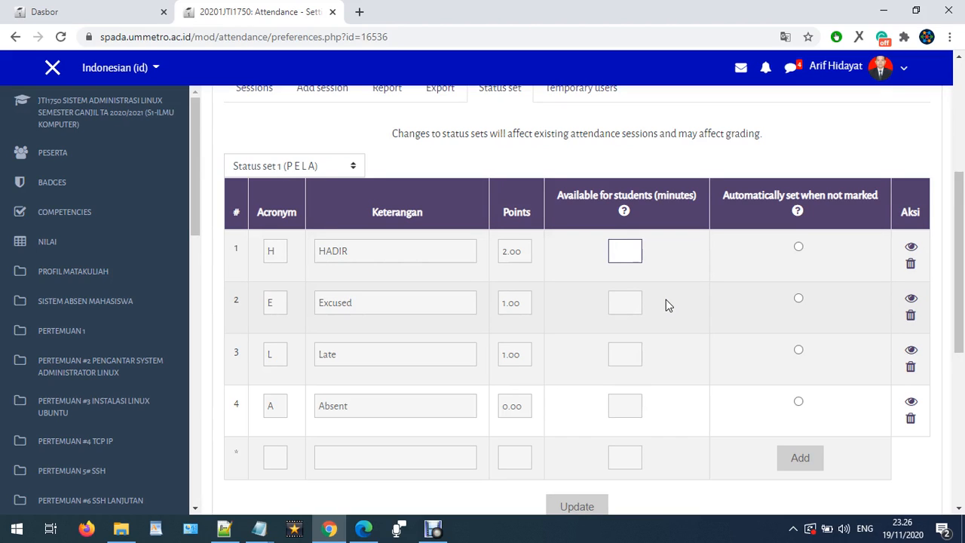
{"action": "type", "text": "90"}
{"action": "key", "text": "BackSpace"}
{"action": "key", "text": "BackSpace"}
{"action": "type", "text": "1"}
{"action": "left_click_drag", "start_coordinate": [632, 252], "coordinate": [597, 252]}
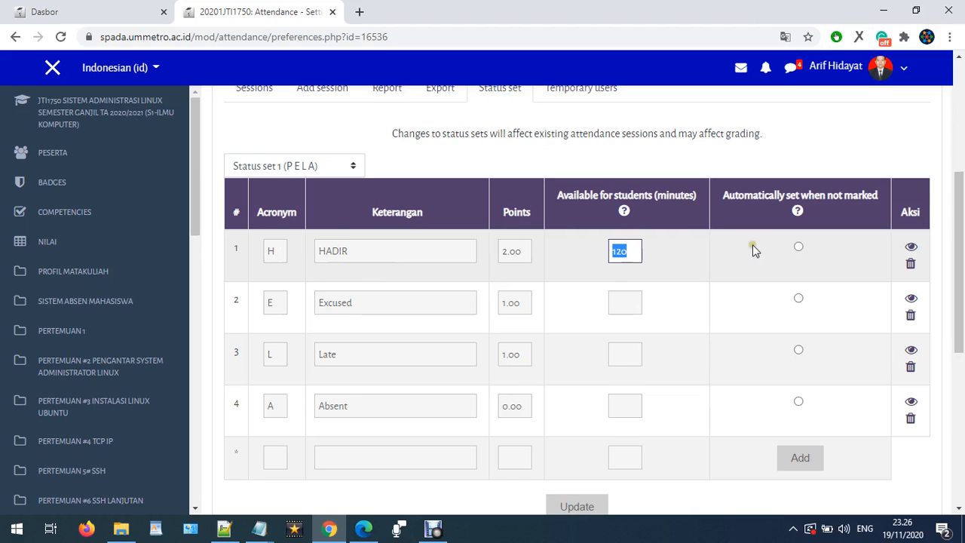
{"action": "left_click", "coordinate": [799, 247]}
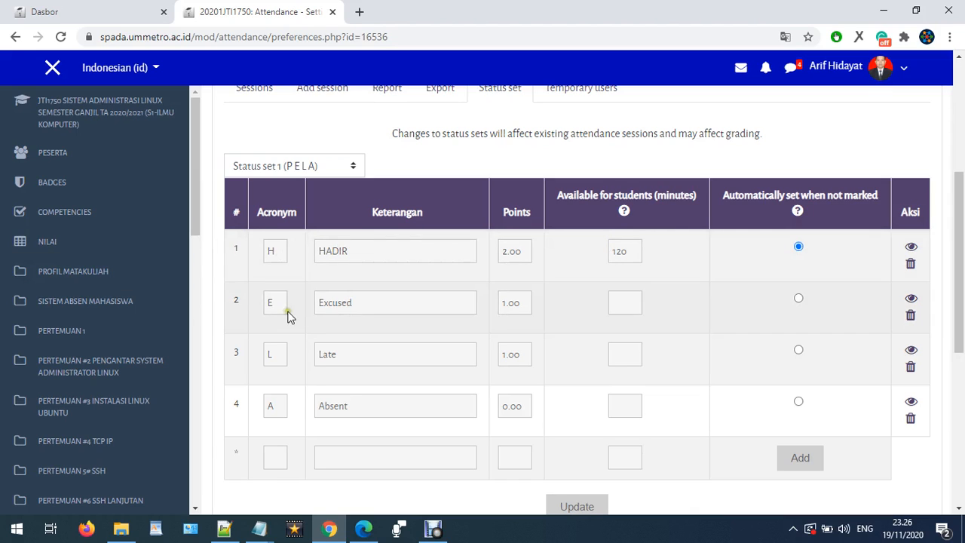
Rename the Excused status to IZIN with 120 minutes of availability, and set the HADIR availability to 90 minutes
{"action": "double_click", "coordinate": [313, 303]}
{"action": "type", "text": "IZIN"}
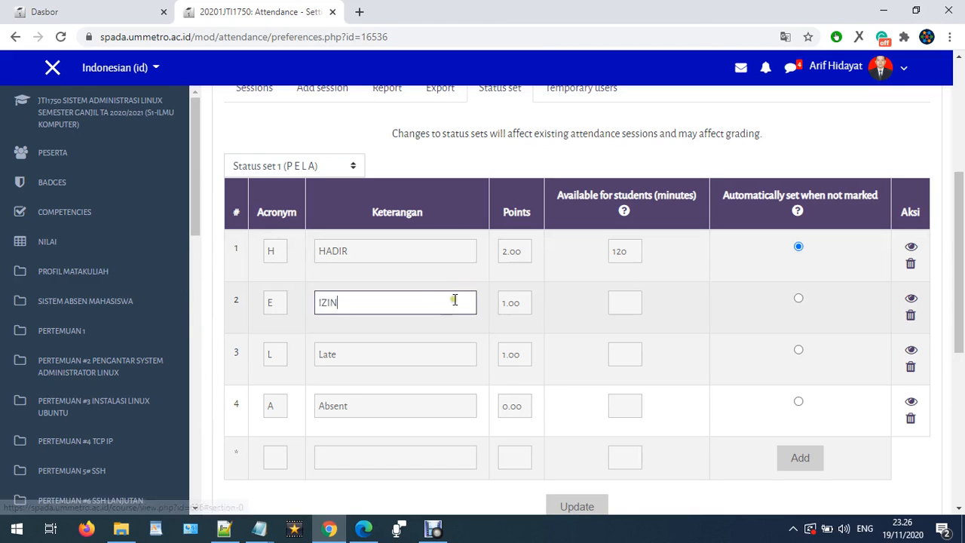
{"action": "left_click", "coordinate": [623, 303]}
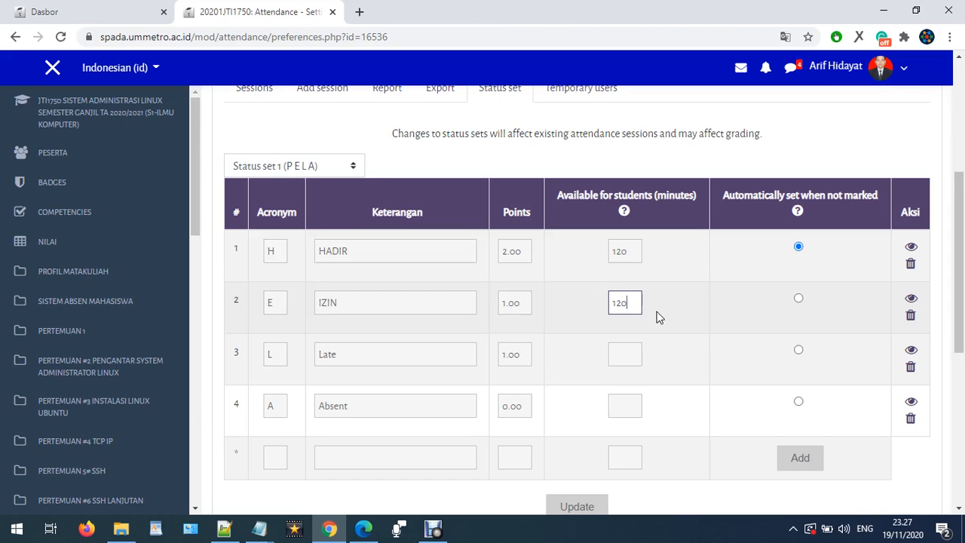
{"action": "left_click_drag", "start_coordinate": [632, 253], "coordinate": [558, 240]}
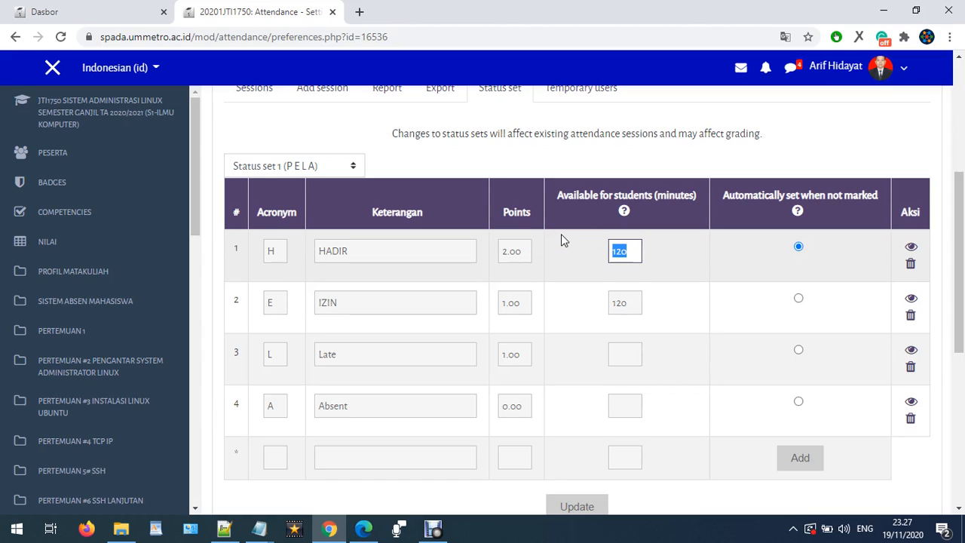
{"action": "type", "text": "90"}
Rename the Late status to TERLAMBAT and make it available to students for 120 minutes
{"action": "left_click_drag", "start_coordinate": [364, 362], "coordinate": [280, 361]}
{"action": "type", "text": "TER"}
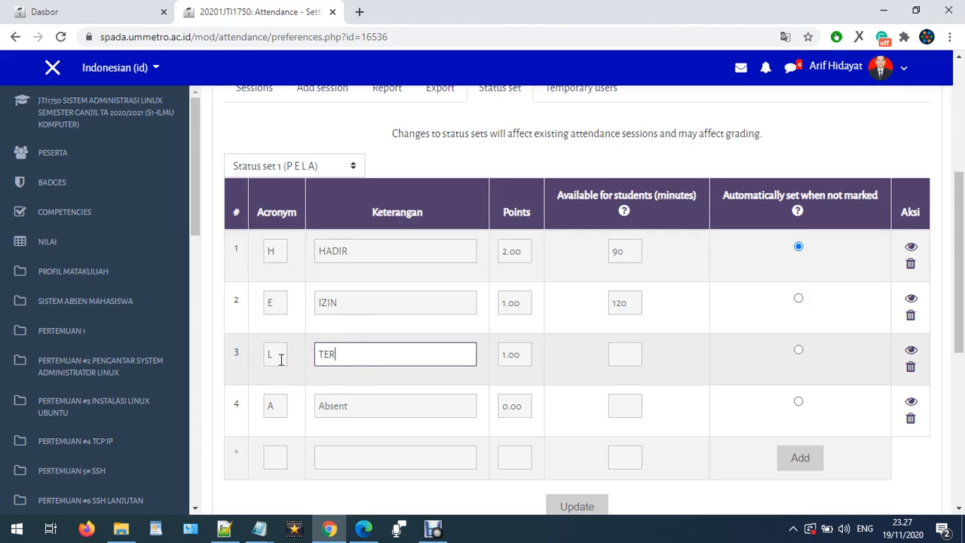
{"action": "type", "text": "LAMBAT"}
{"action": "left_click", "coordinate": [618, 353]}
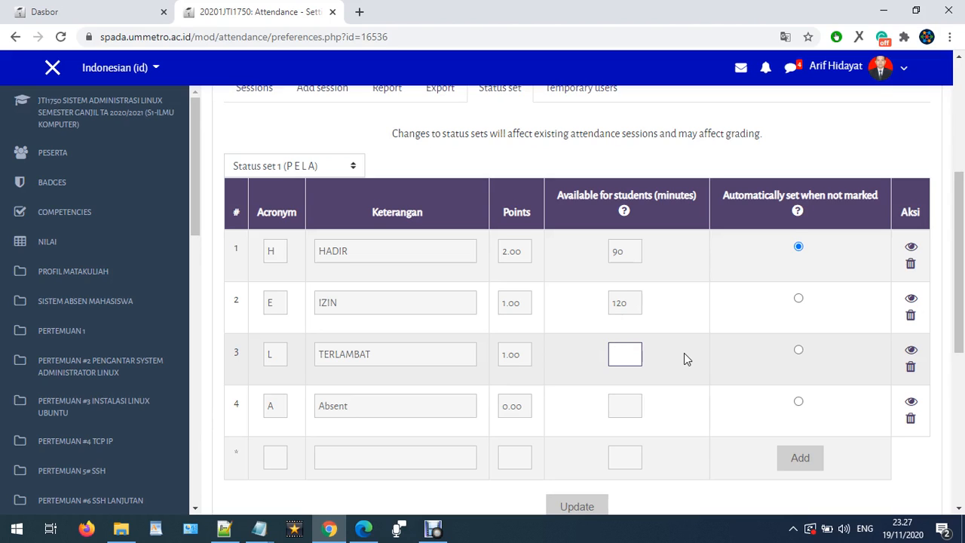
{"action": "type", "text": "120"}
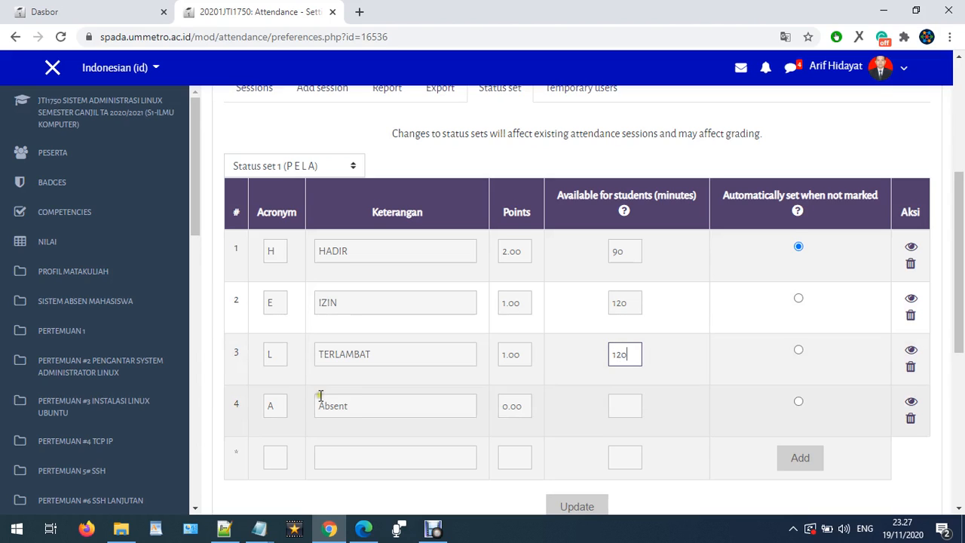
Rename the Absent status to TIDAK KAHIR and make it available to students for 120 minutes
{"action": "left_click_drag", "start_coordinate": [370, 408], "coordinate": [265, 393]}
{"action": "type", "text": "TID"}
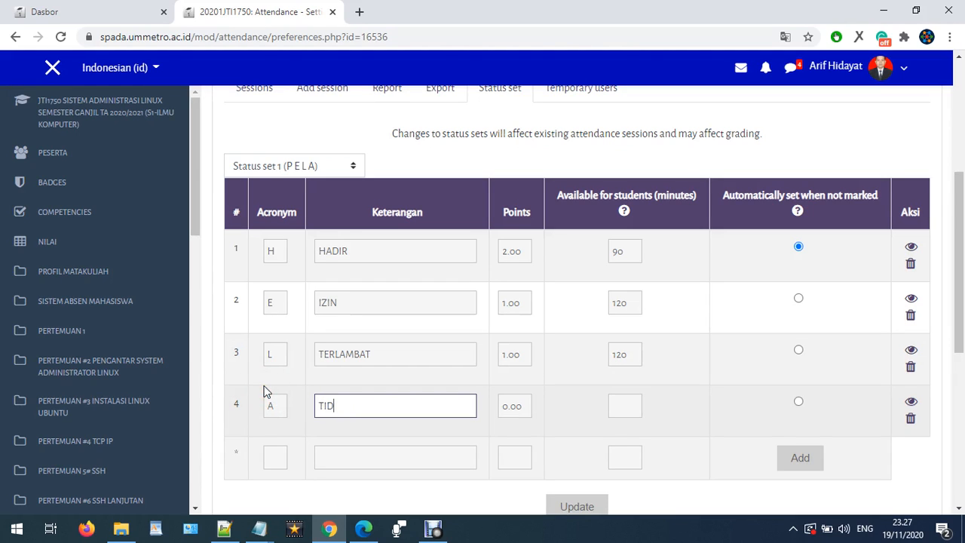
{"action": "type", "text": "AK KAHIR"}
{"action": "left_click", "coordinate": [619, 394]}
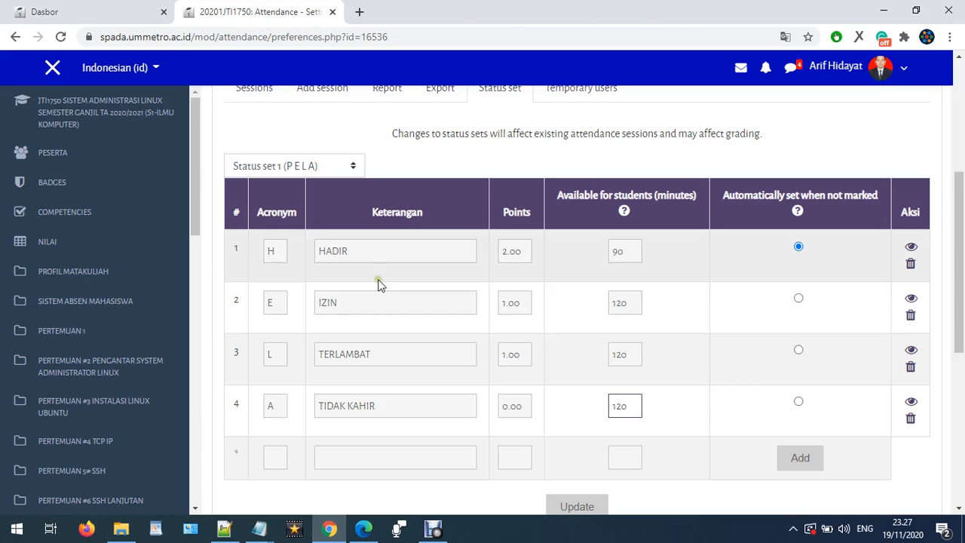
Save the changes to the status set and review the updated statuses
{"action": "left_click", "coordinate": [360, 251]}
{"action": "left_click_drag", "start_coordinate": [361, 252], "coordinate": [309, 257]}
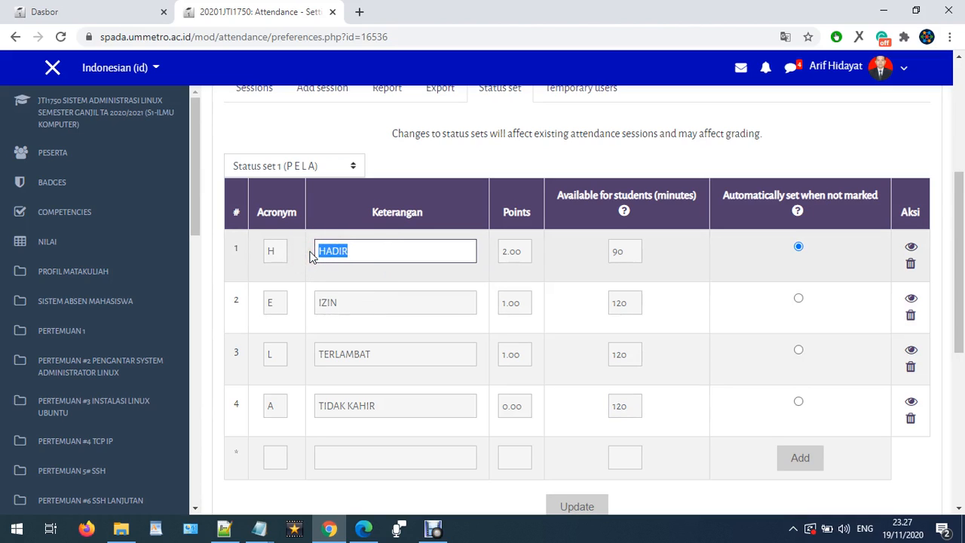
{"action": "scroll", "coordinate": [430, 230], "scroll_direction": "down", "scroll_amount": 2}
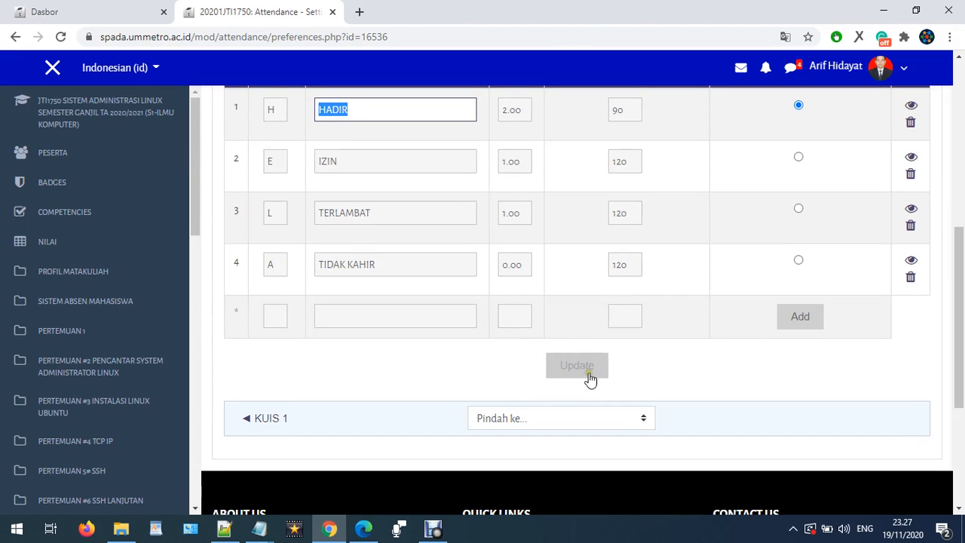
{"action": "left_click", "coordinate": [562, 365]}
{"action": "scroll", "coordinate": [561, 365], "scroll_direction": "up", "scroll_amount": 1}
{"action": "left_click", "coordinate": [591, 435]}
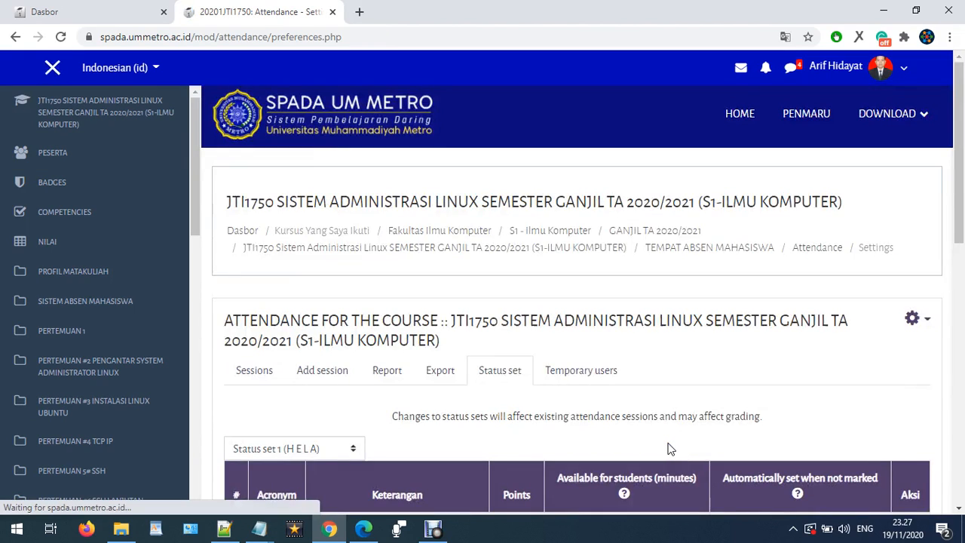
{"action": "left_click", "coordinate": [734, 397]}
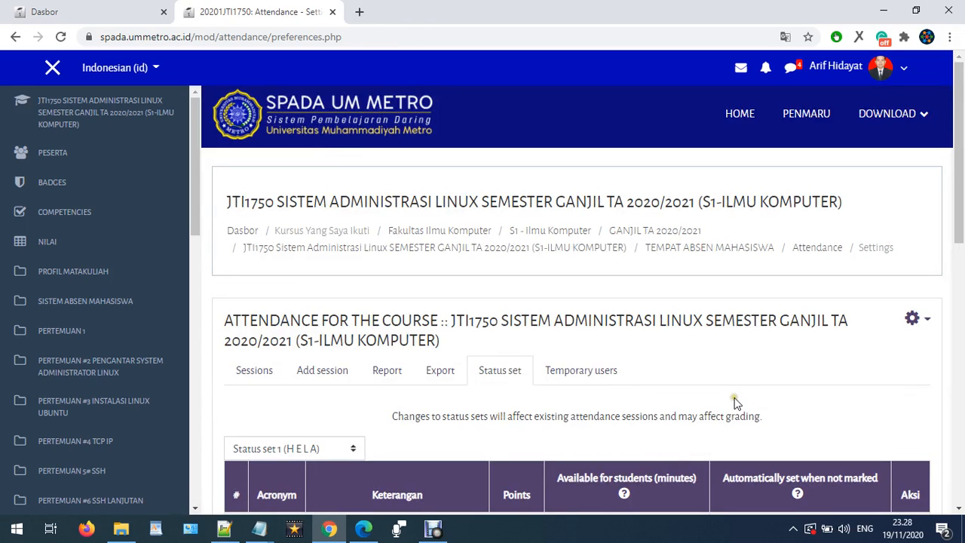
{"action": "scroll", "coordinate": [736, 404], "scroll_direction": "down", "scroll_amount": 2}
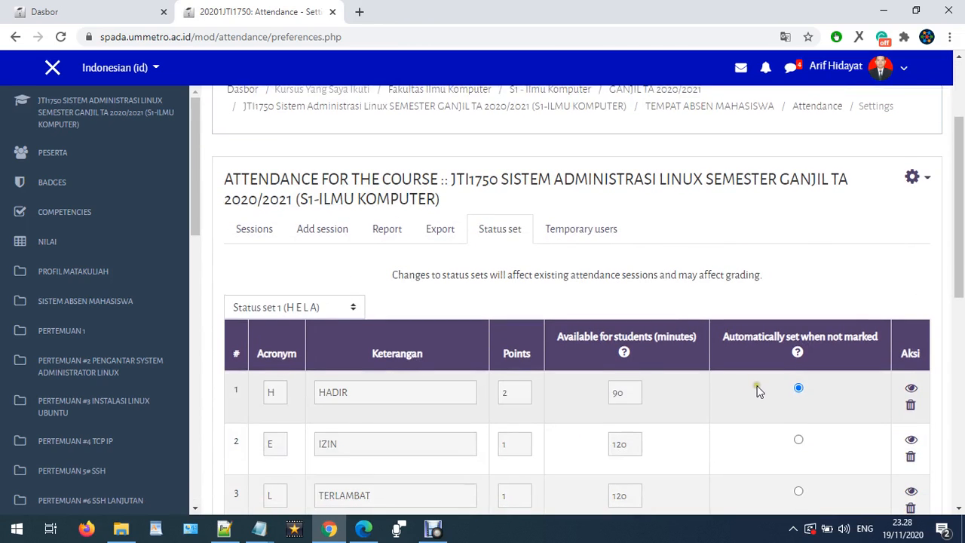
{"action": "scroll", "coordinate": [760, 391], "scroll_direction": "down", "scroll_amount": 2}
{"action": "scroll", "coordinate": [761, 391], "scroll_direction": "up", "scroll_amount": 4}
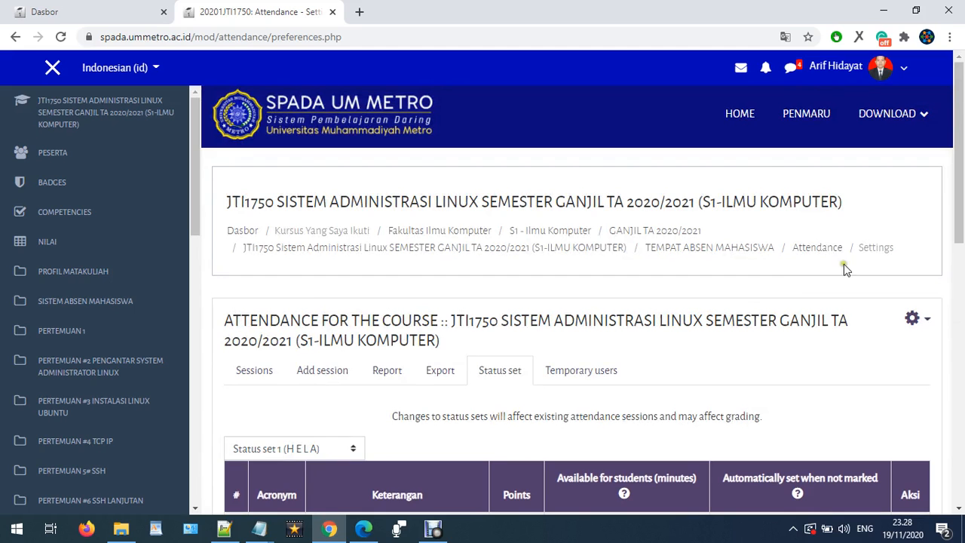
Return to the TEMPAT ABSEN MAHASISWA section of the course and check the November 2020 dates in the system calendar
{"action": "left_click", "coordinate": [691, 252]}
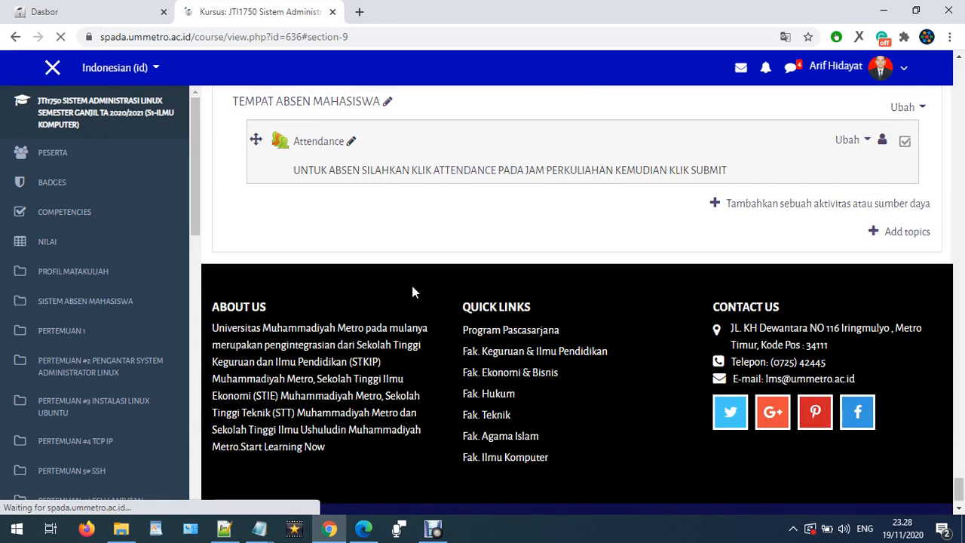
{"action": "scroll", "coordinate": [413, 292], "scroll_direction": "up", "scroll_amount": 2}
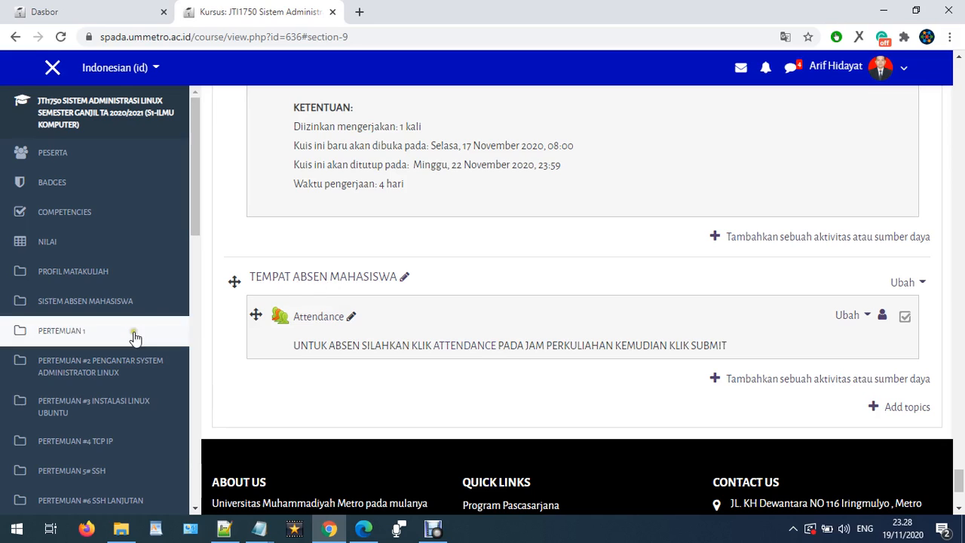
{"action": "left_click", "coordinate": [899, 527]}
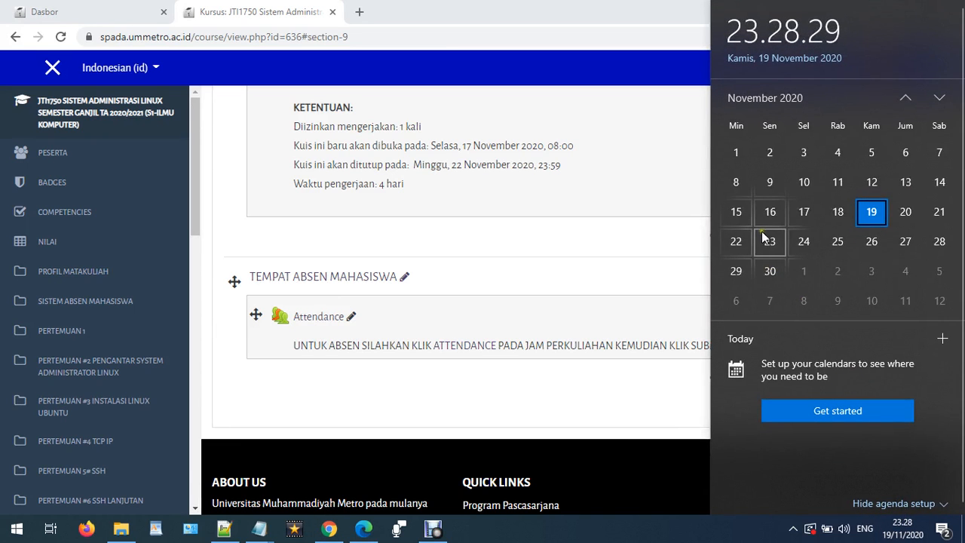
{"action": "left_click", "coordinate": [373, 399]}
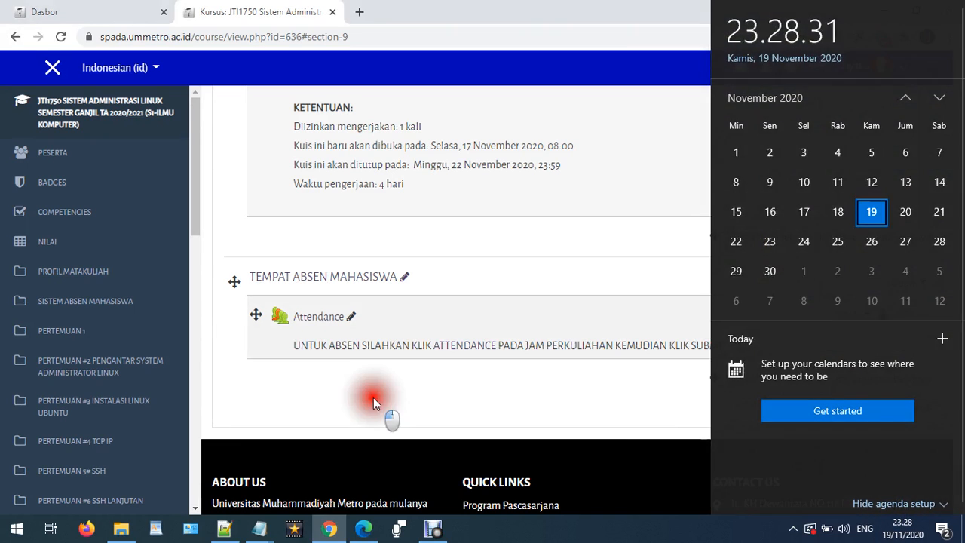
Open the Attendance activity in the TEMPAT ABSEN MAHASISWA section and start adding a new session
{"action": "left_click", "coordinate": [323, 326]}
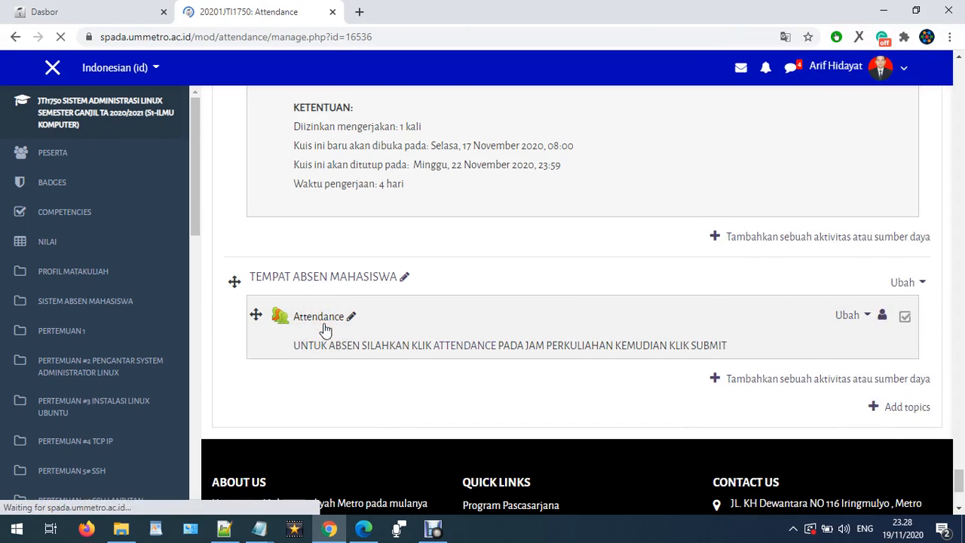
{"action": "scroll", "coordinate": [219, 462], "scroll_direction": "down", "scroll_amount": 3}
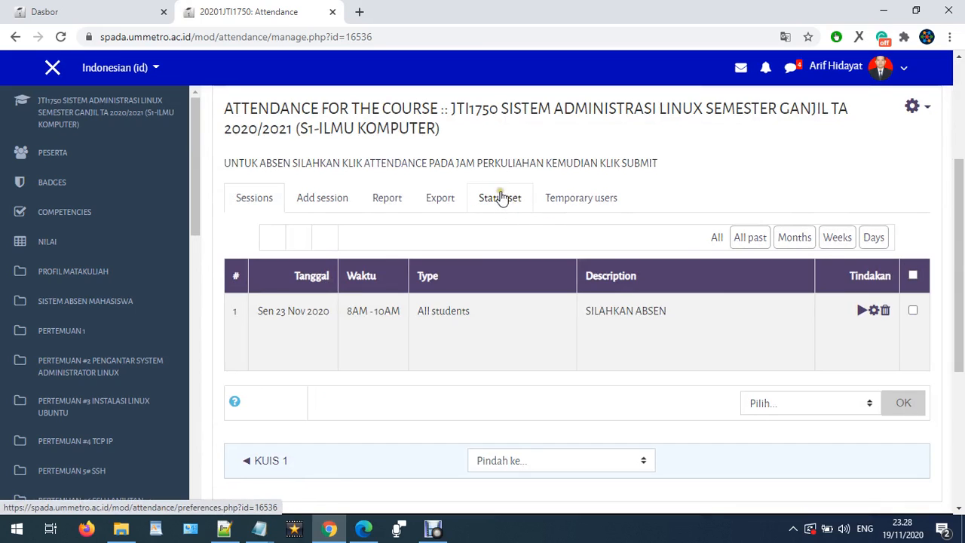
{"action": "left_click", "coordinate": [307, 208]}
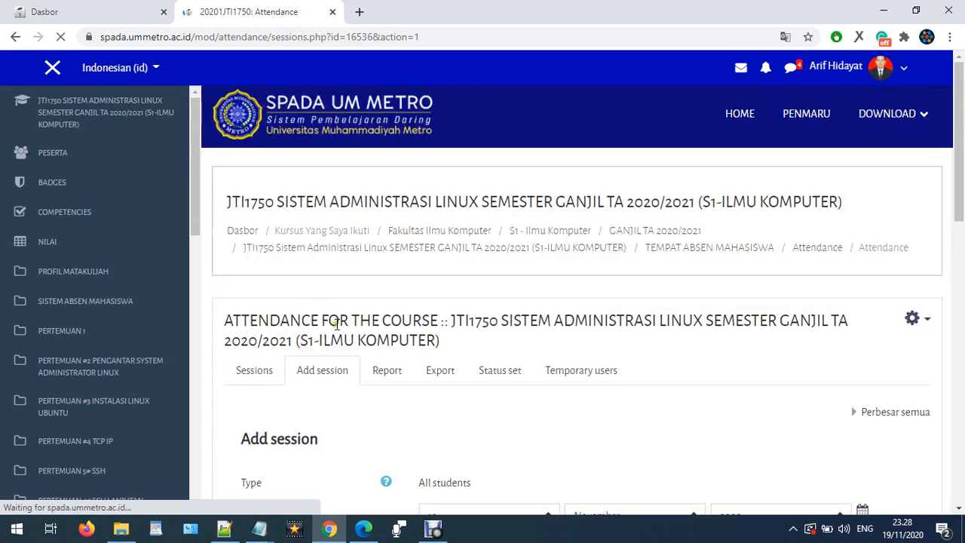
{"action": "scroll", "coordinate": [349, 328], "scroll_direction": "down", "scroll_amount": 3}
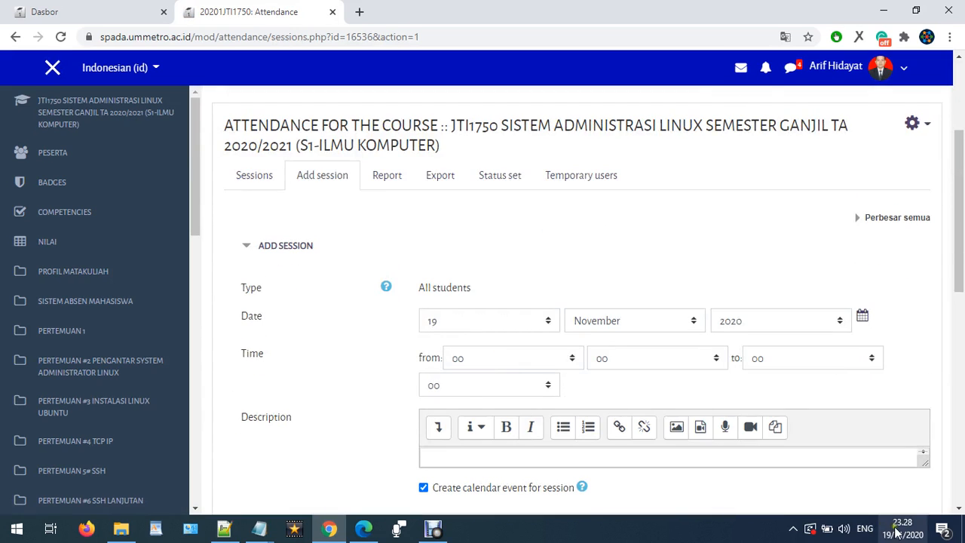
Consult the system calendar, then set the new session to 30 November 2020 from 08:00 to 10:00
{"action": "left_click", "coordinate": [899, 530]}
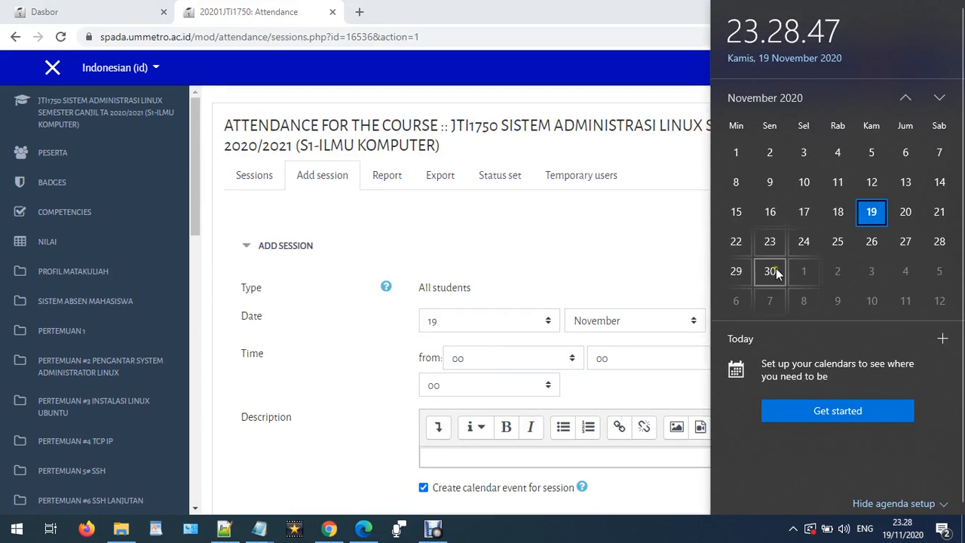
{"action": "left_click", "coordinate": [441, 327]}
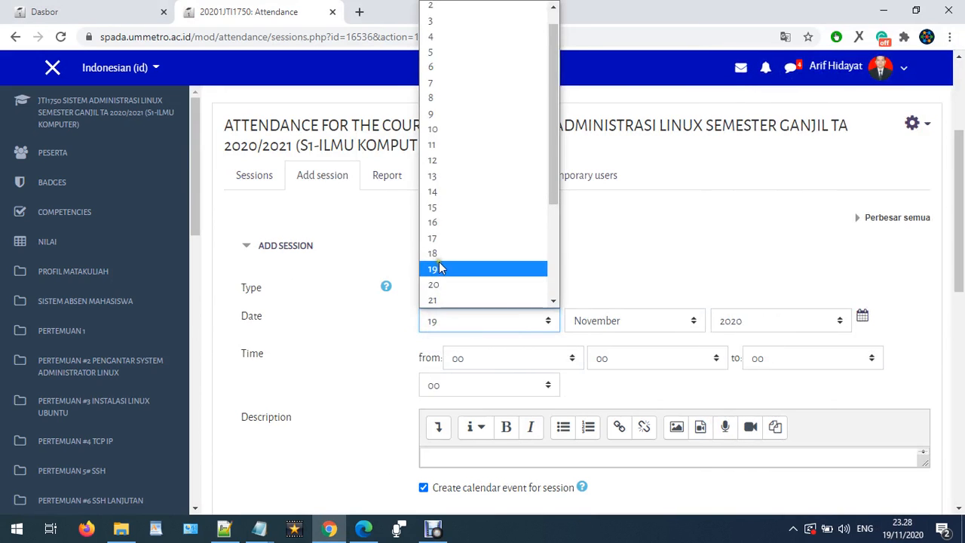
{"action": "scroll", "coordinate": [440, 268], "scroll_direction": "down", "scroll_amount": 3}
{"action": "left_click", "coordinate": [444, 295]}
{"action": "left_click", "coordinate": [496, 362]}
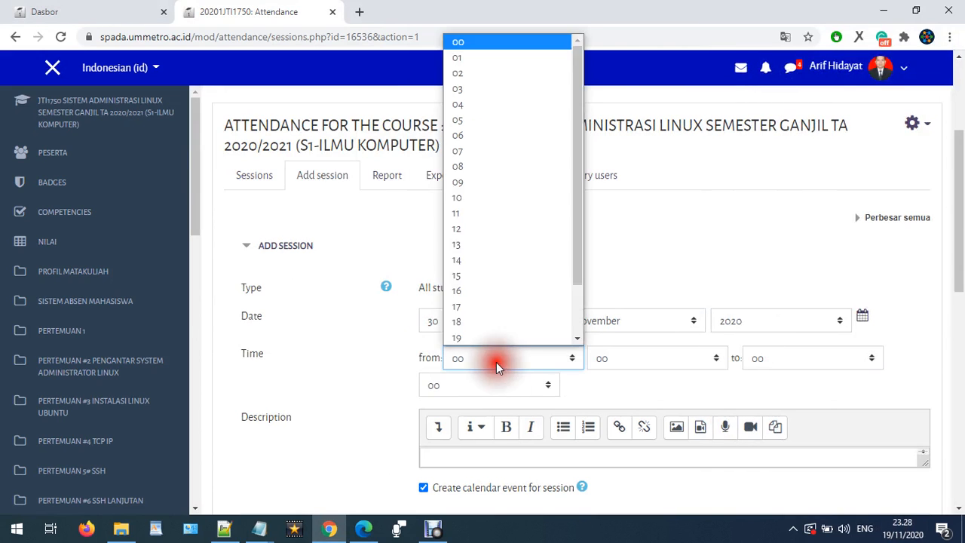
{"action": "left_click", "coordinate": [481, 156]}
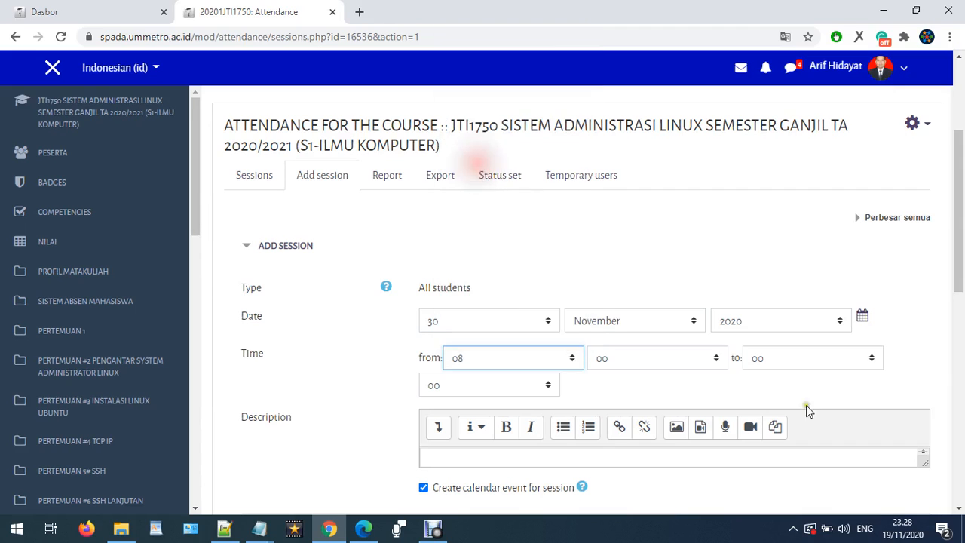
{"action": "left_click", "coordinate": [789, 359]}
{"action": "scroll", "coordinate": [772, 299], "scroll_direction": "down", "scroll_amount": 1}
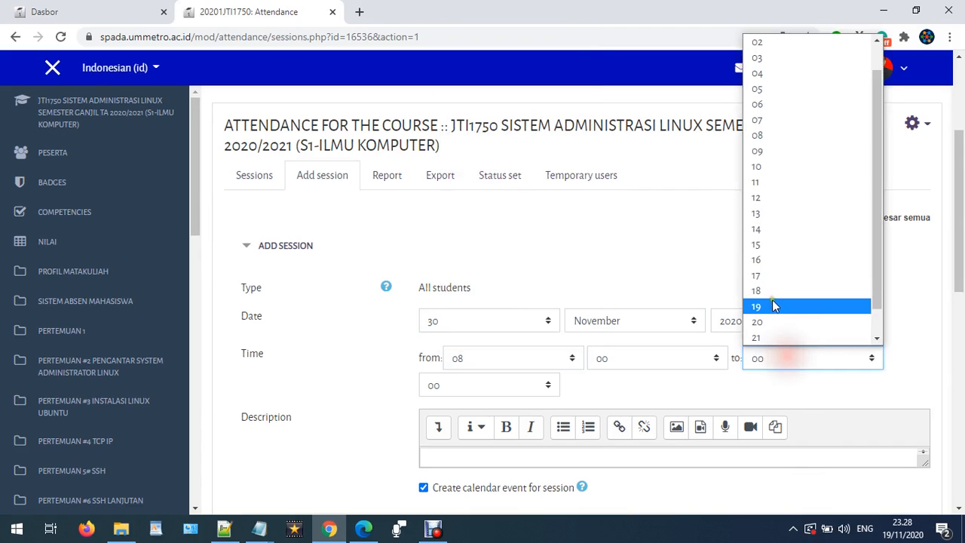
{"action": "left_click", "coordinate": [781, 168]}
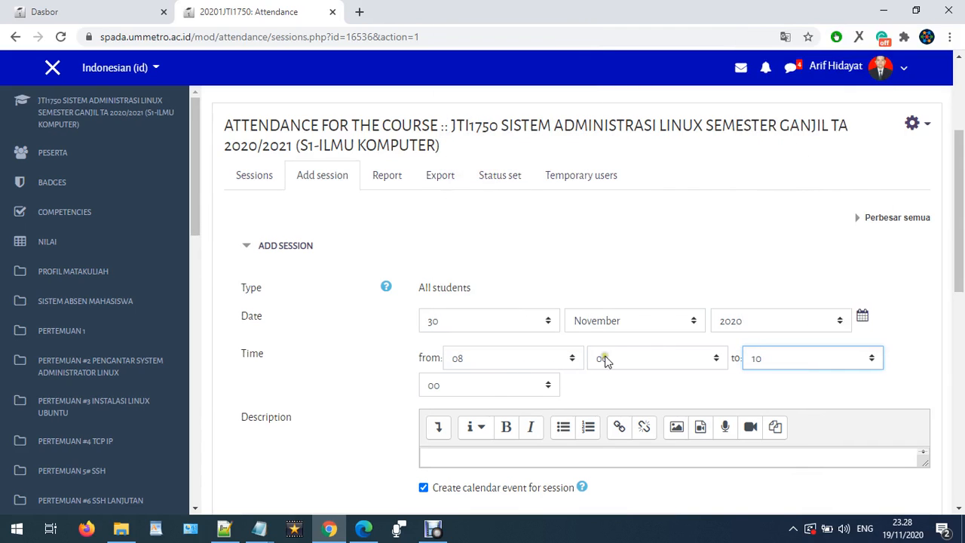
Enter SILAHKAN ABSEN as the description of the new session
{"action": "scroll", "coordinate": [604, 385], "scroll_direction": "down", "scroll_amount": 1}
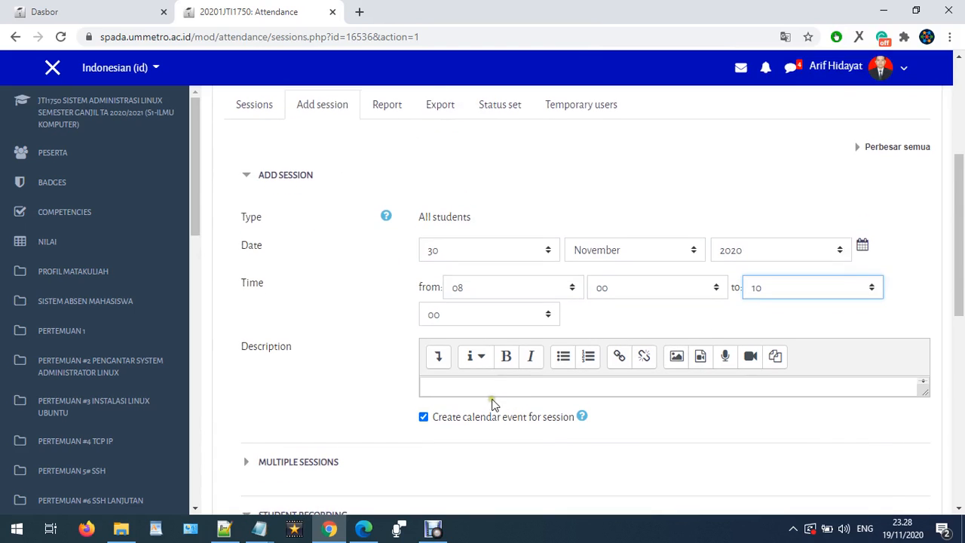
{"action": "left_click", "coordinate": [493, 389]}
{"action": "type", "text": "SILAHKAN"}
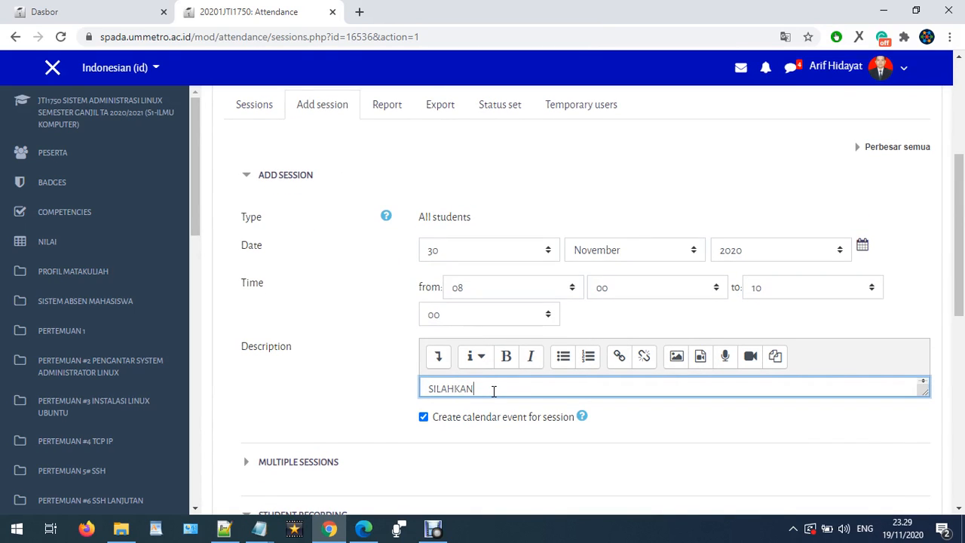
{"action": "type", "text": " ABSEN"}
Allow students to record their own attendance, add the session and review the session list
{"action": "scroll", "coordinate": [511, 433], "scroll_direction": "down", "scroll_amount": 4}
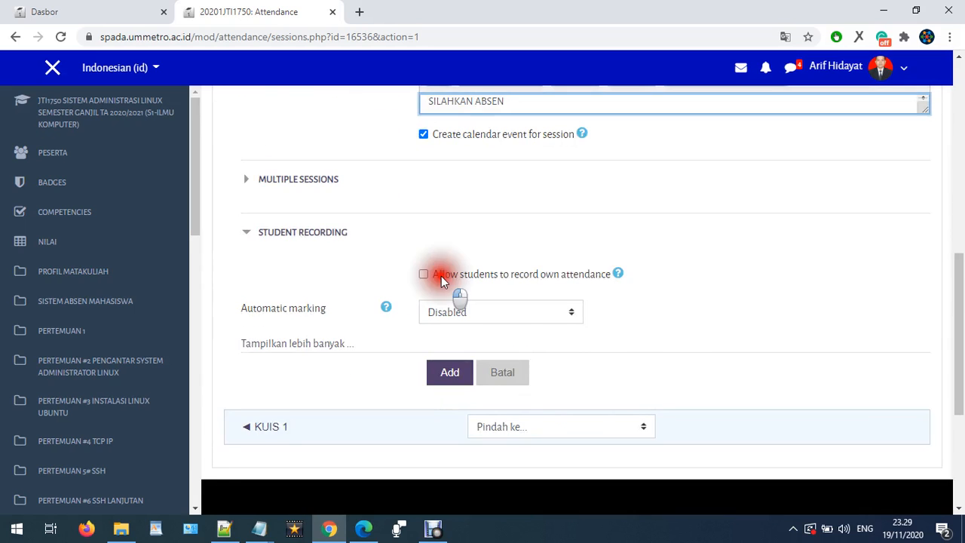
{"action": "left_click", "coordinate": [441, 276]}
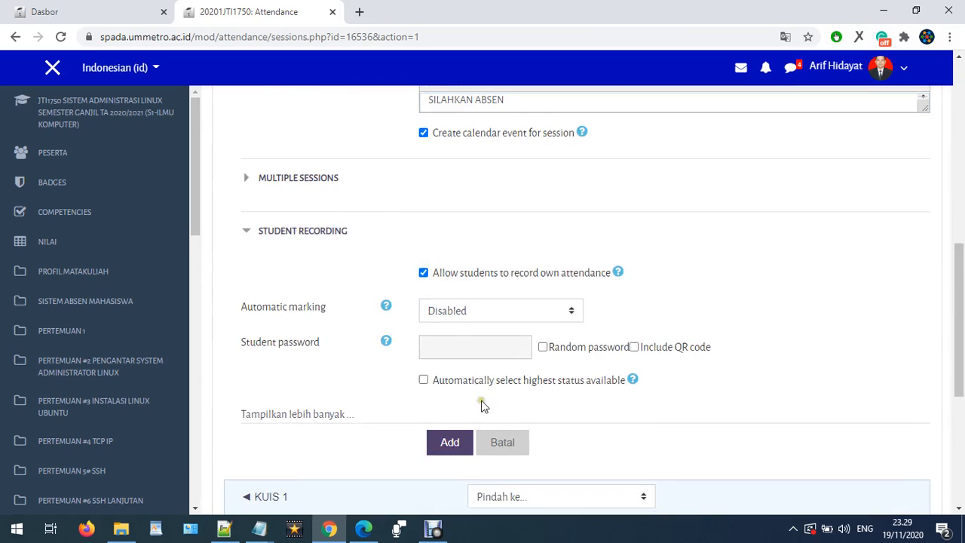
{"action": "scroll", "coordinate": [475, 400], "scroll_direction": "down", "scroll_amount": 1}
{"action": "left_click", "coordinate": [452, 385]}
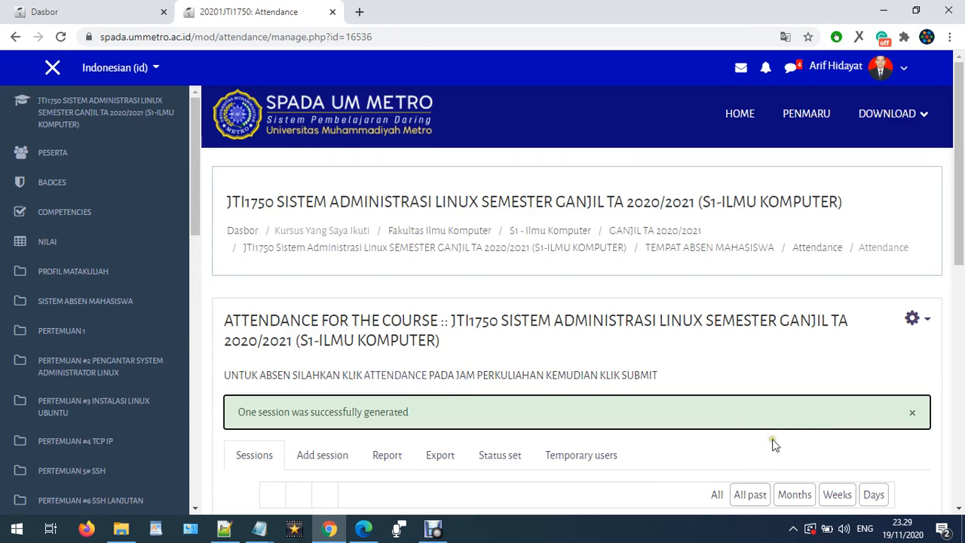
{"action": "scroll", "coordinate": [707, 460], "scroll_direction": "down", "scroll_amount": 1}
{"action": "scroll", "coordinate": [707, 460], "scroll_direction": "down", "scroll_amount": 2}
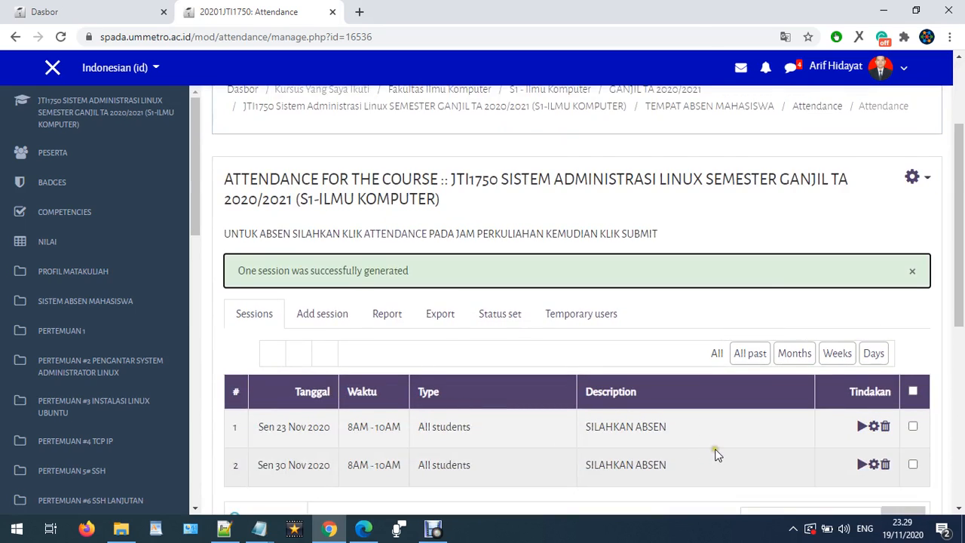
{"action": "scroll", "coordinate": [711, 454], "scroll_direction": "down", "scroll_amount": 2}
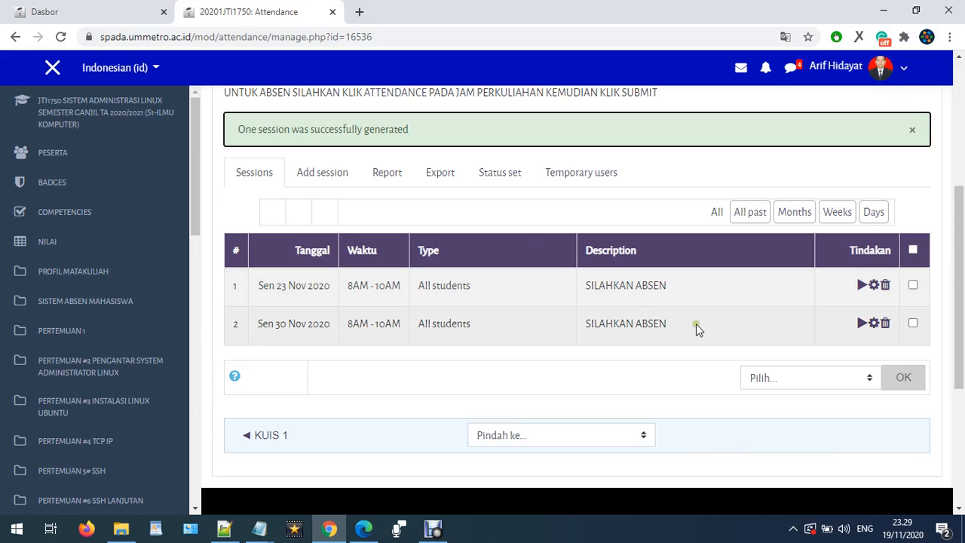
Open the attendance report and examine the session columns and the status set acronyms
{"action": "left_click", "coordinate": [387, 176]}
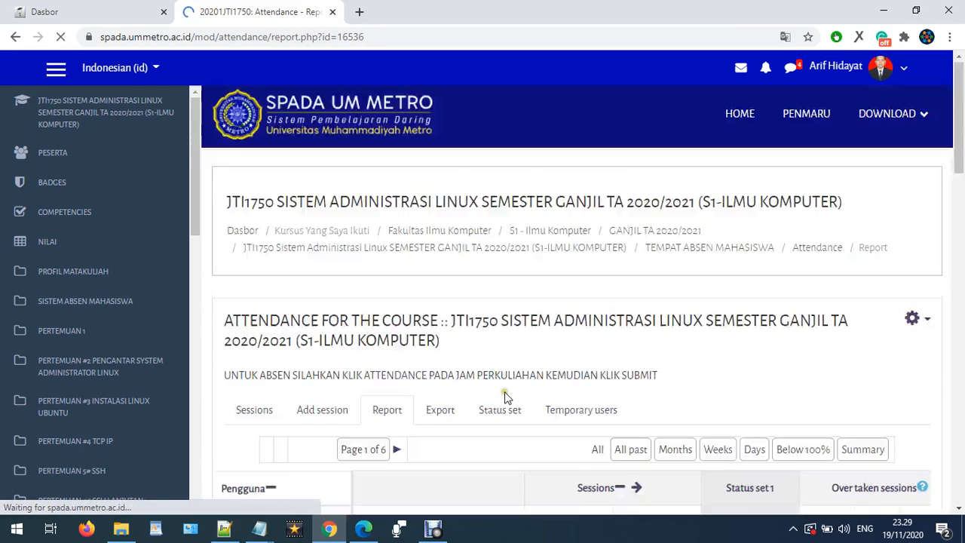
{"action": "scroll", "coordinate": [505, 392], "scroll_direction": "down", "scroll_amount": 5}
{"action": "scroll", "coordinate": [716, 273], "scroll_direction": "up", "scroll_amount": 2}
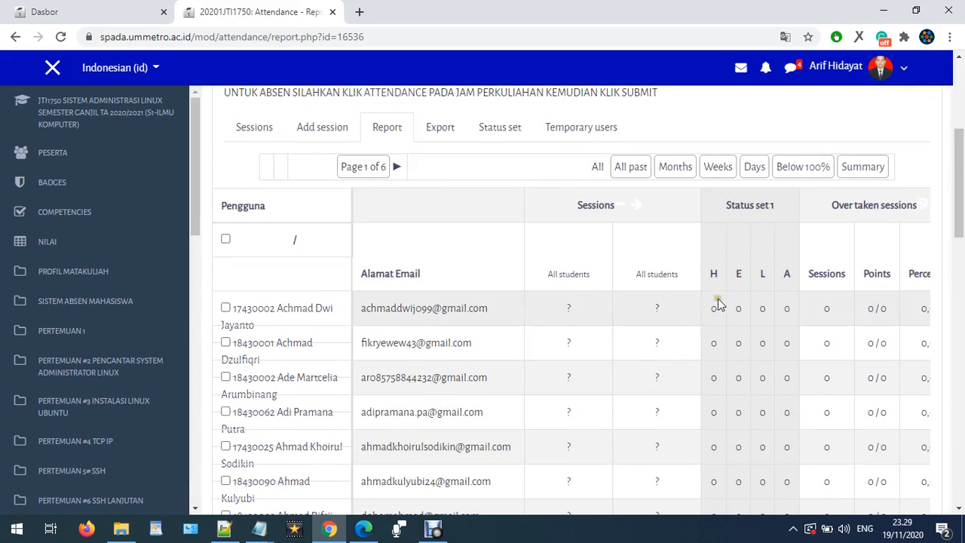
{"action": "left_click", "coordinate": [710, 277]}
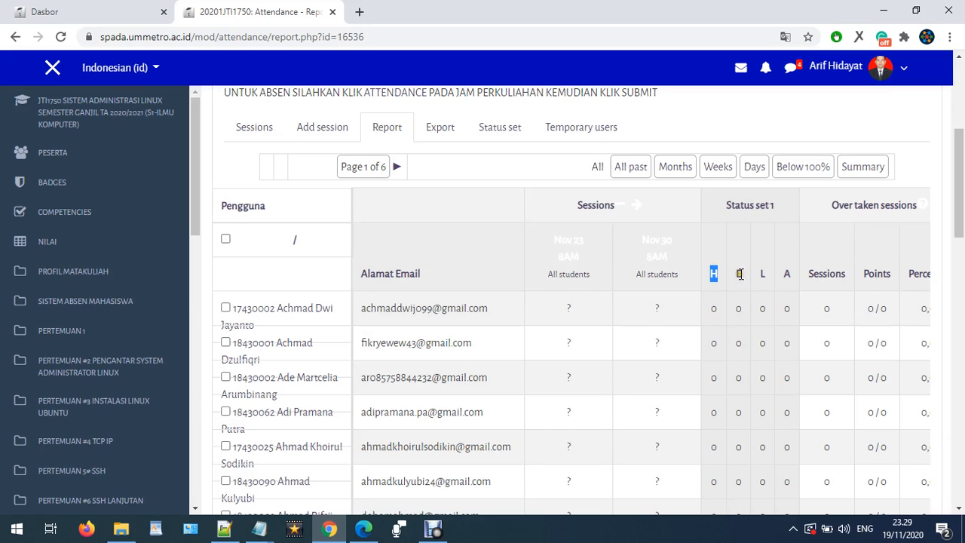
{"action": "scroll", "coordinate": [739, 273], "scroll_direction": "up", "scroll_amount": 3}
{"action": "scroll", "coordinate": [711, 324], "scroll_direction": "down", "scroll_amount": 1}
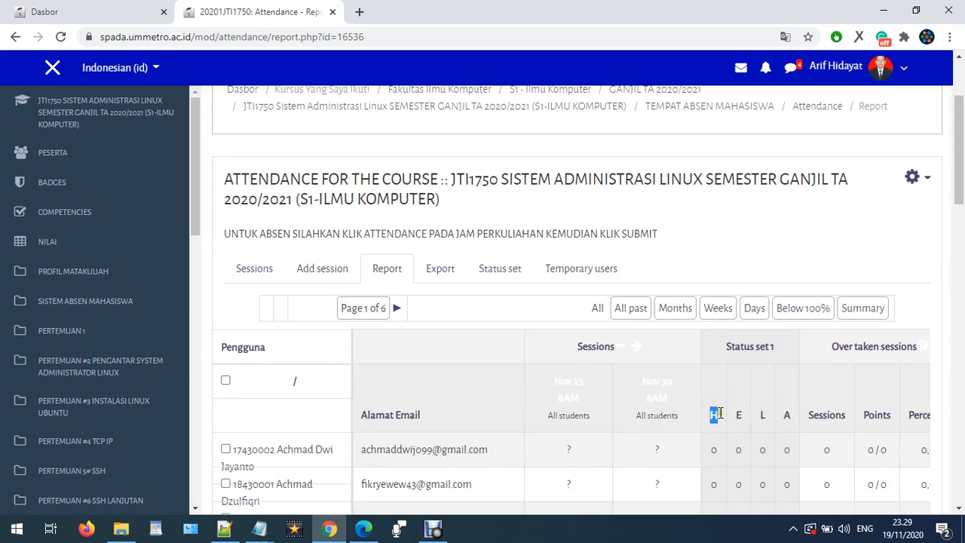
In the status set, change the acronym of IZIN to I and of TERLAMBAT to T, and save the changes
{"action": "left_click", "coordinate": [509, 273]}
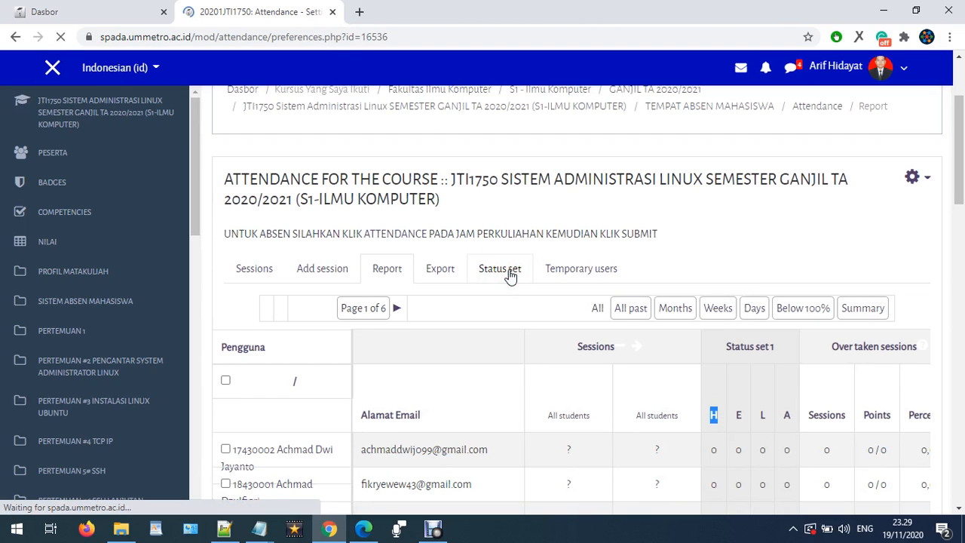
{"action": "scroll", "coordinate": [483, 354], "scroll_direction": "down", "scroll_amount": 4}
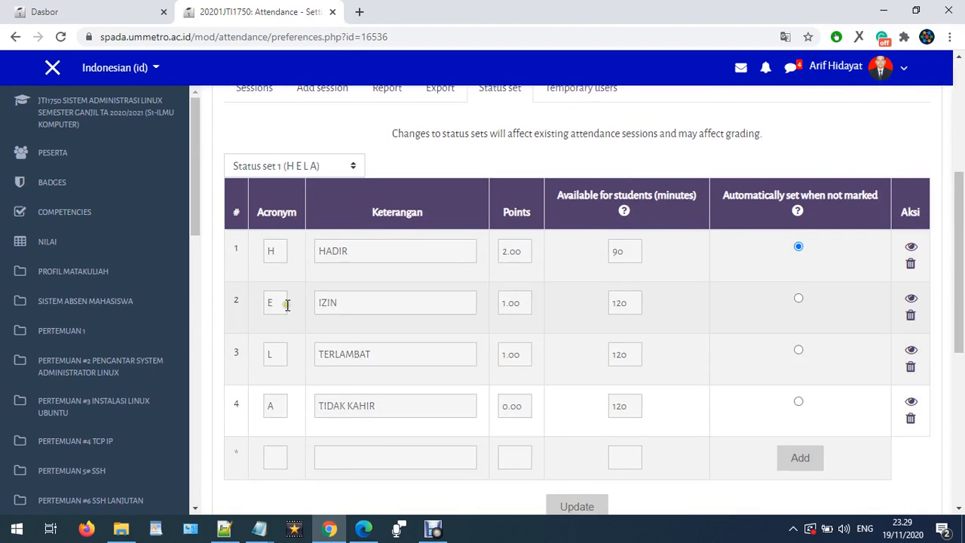
{"action": "double_click", "coordinate": [281, 303]}
{"action": "type", "text": "I"}
{"action": "double_click", "coordinate": [273, 354]}
{"action": "type", "text": "T"}
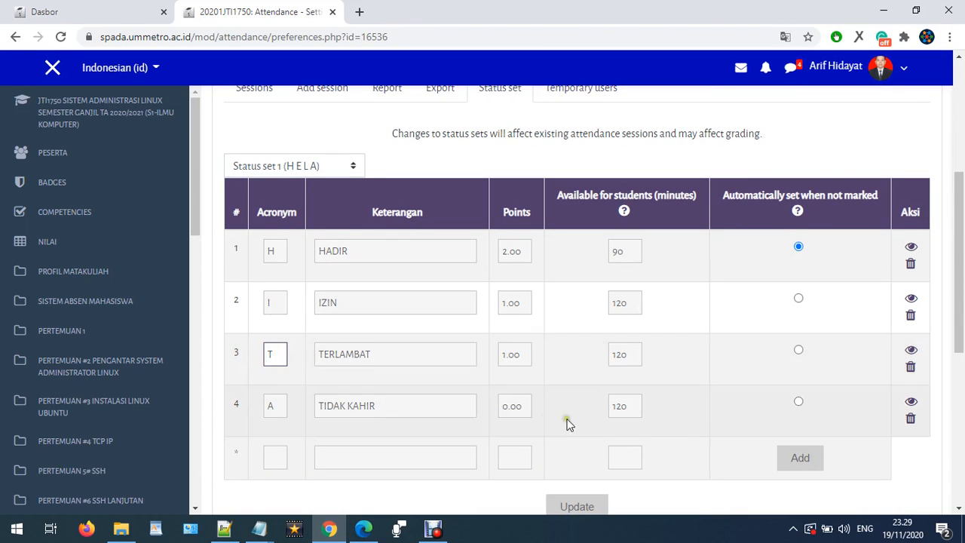
{"action": "scroll", "coordinate": [569, 425], "scroll_direction": "down", "scroll_amount": 3}
{"action": "left_click", "coordinate": [567, 300]}
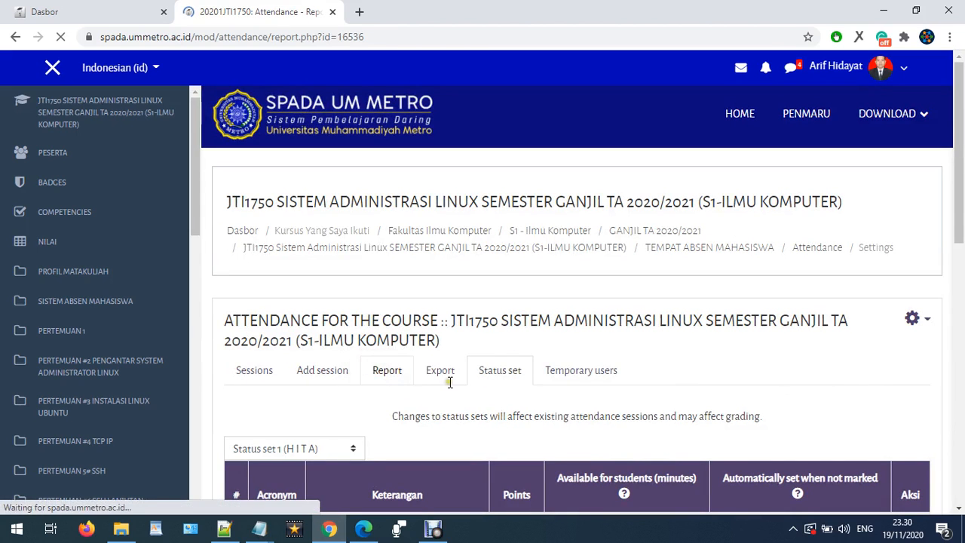
Return to the attendance report and check the status acronyms across the student list
{"action": "scroll", "coordinate": [446, 387], "scroll_direction": "down", "scroll_amount": 3}
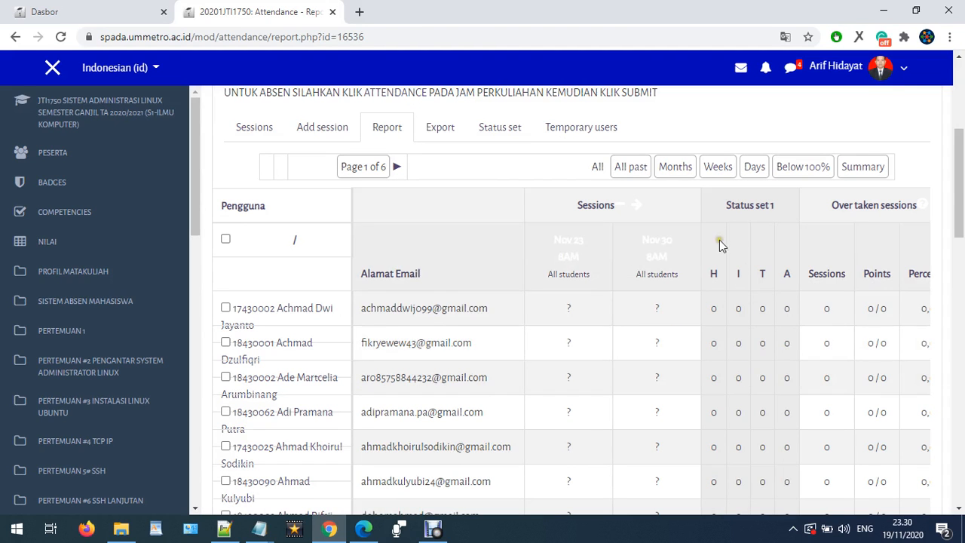
{"action": "scroll", "coordinate": [707, 279], "scroll_direction": "down", "scroll_amount": 4}
{"action": "scroll", "coordinate": [707, 279], "scroll_direction": "up", "scroll_amount": 4}
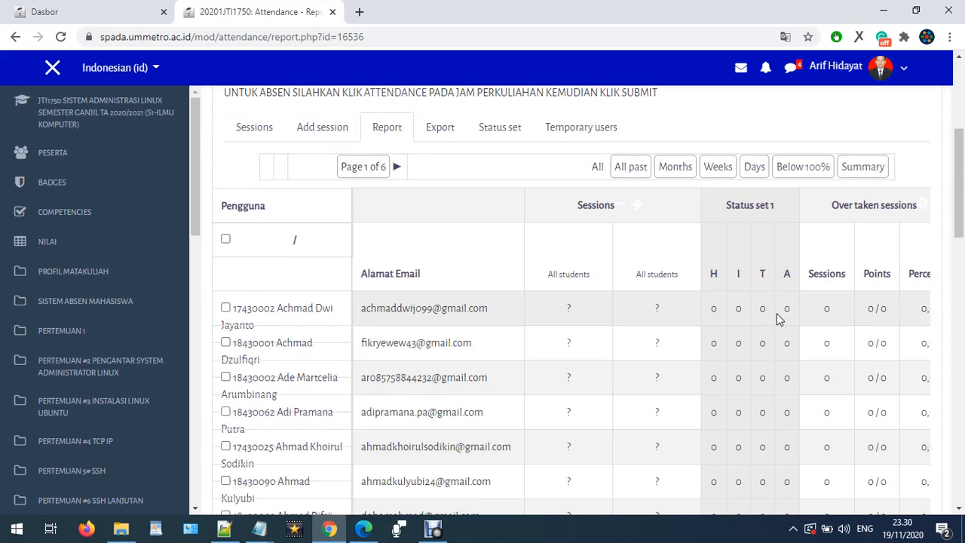
{"action": "scroll", "coordinate": [687, 305], "scroll_direction": "up", "scroll_amount": 2}
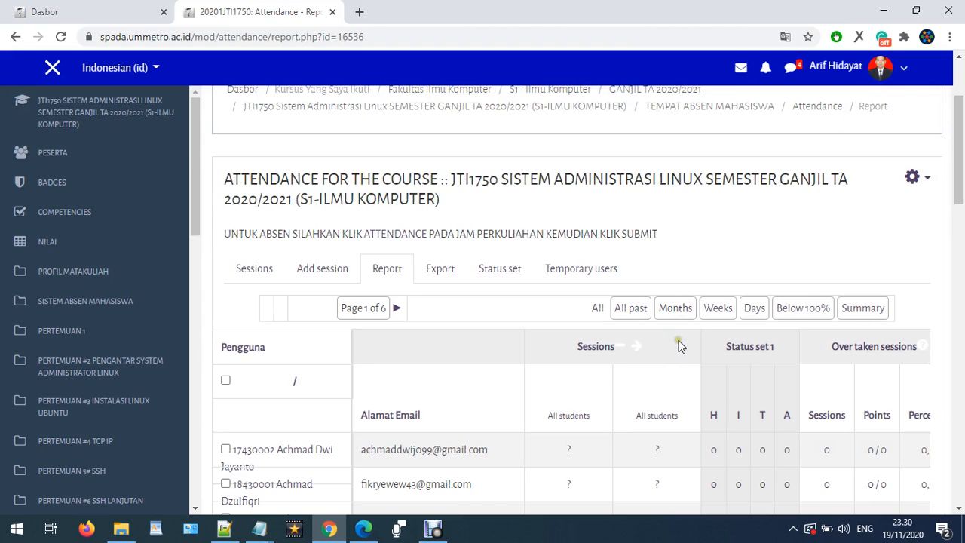
{"action": "left_click", "coordinate": [682, 350]}
{"action": "scroll", "coordinate": [682, 352], "scroll_direction": "up", "scroll_amount": 2}
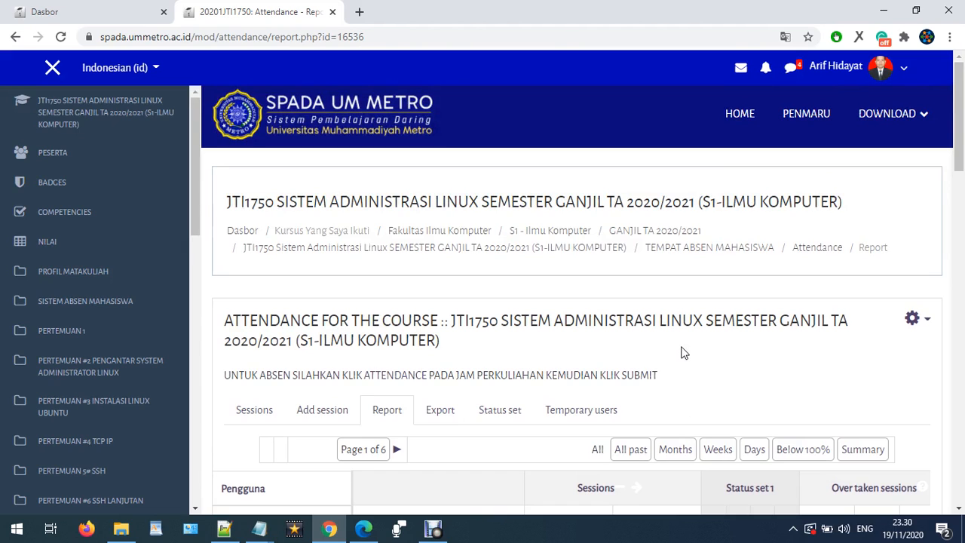
{"action": "left_click", "coordinate": [697, 357]}
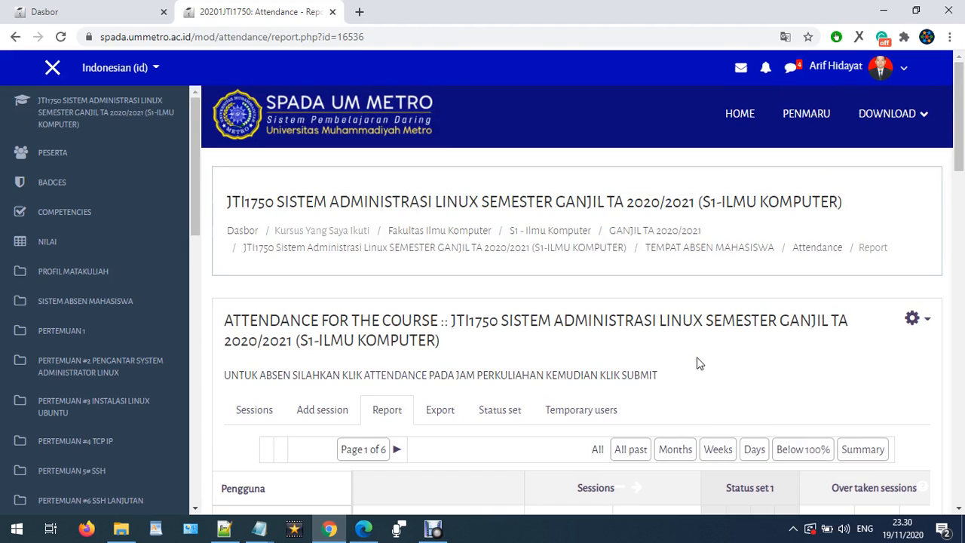